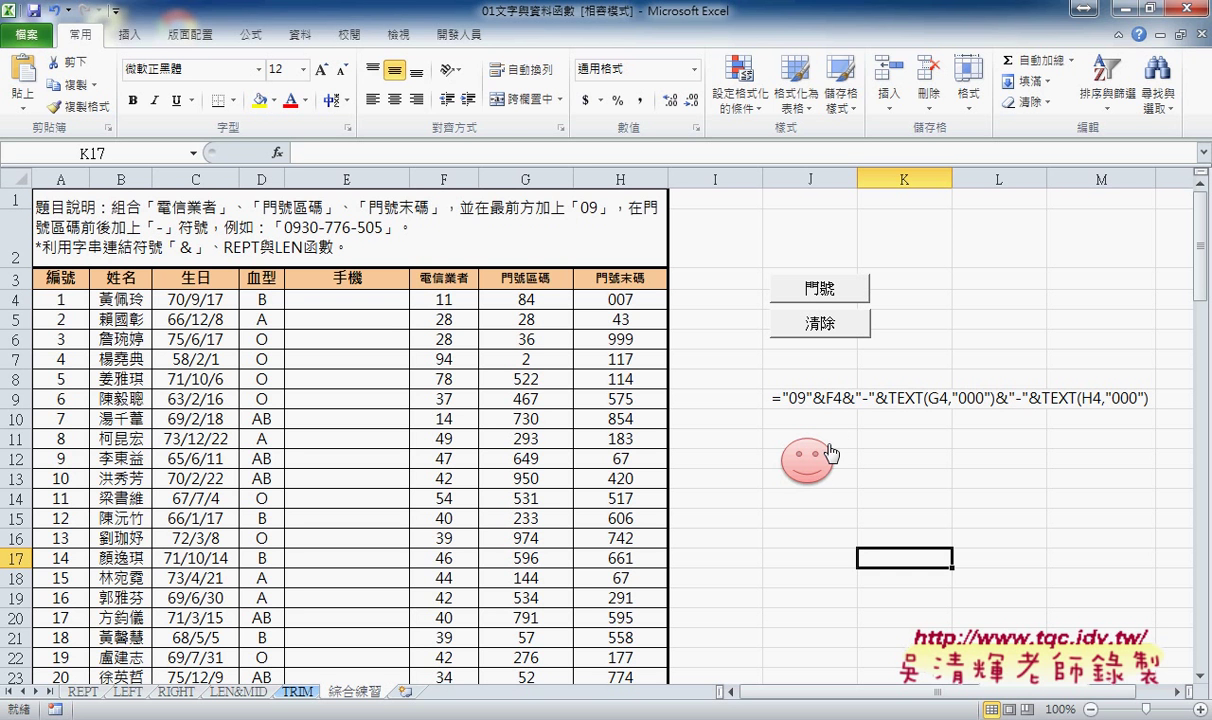
Cut the 門號 button, the 清除 button and the smiley shape off the sheet
right_click(838, 290)
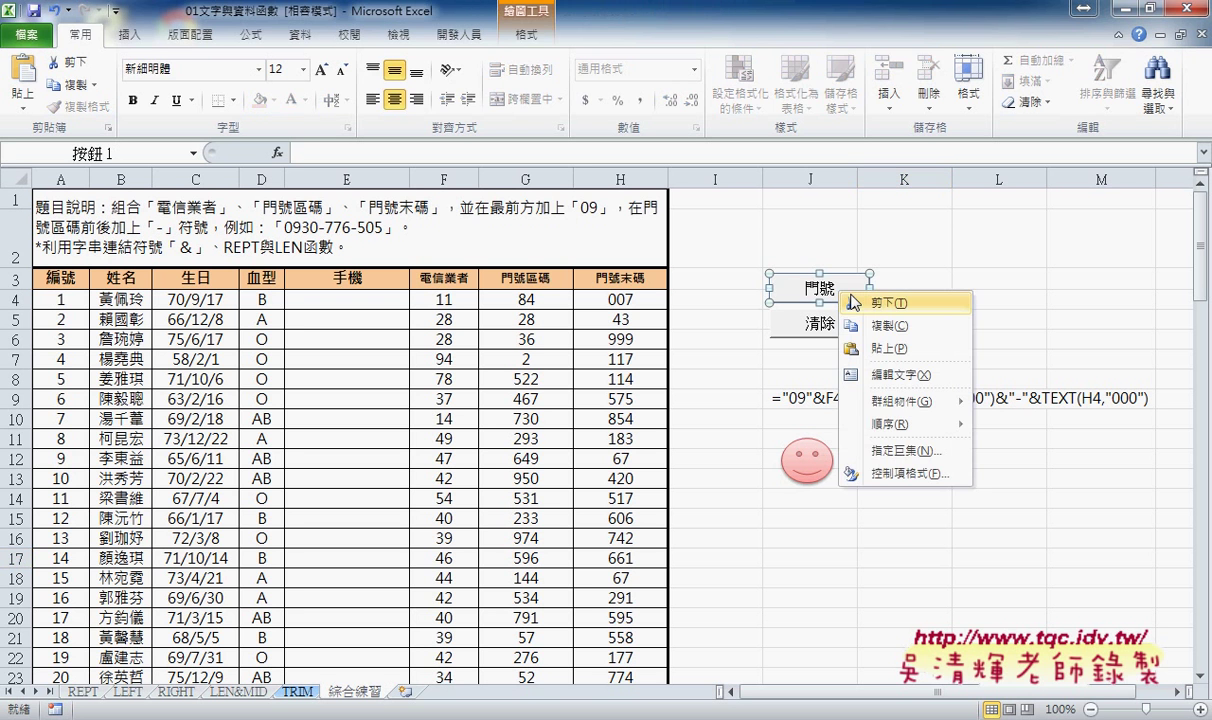
left_click(903, 557)
right_click(820, 326)
left_click(903, 557)
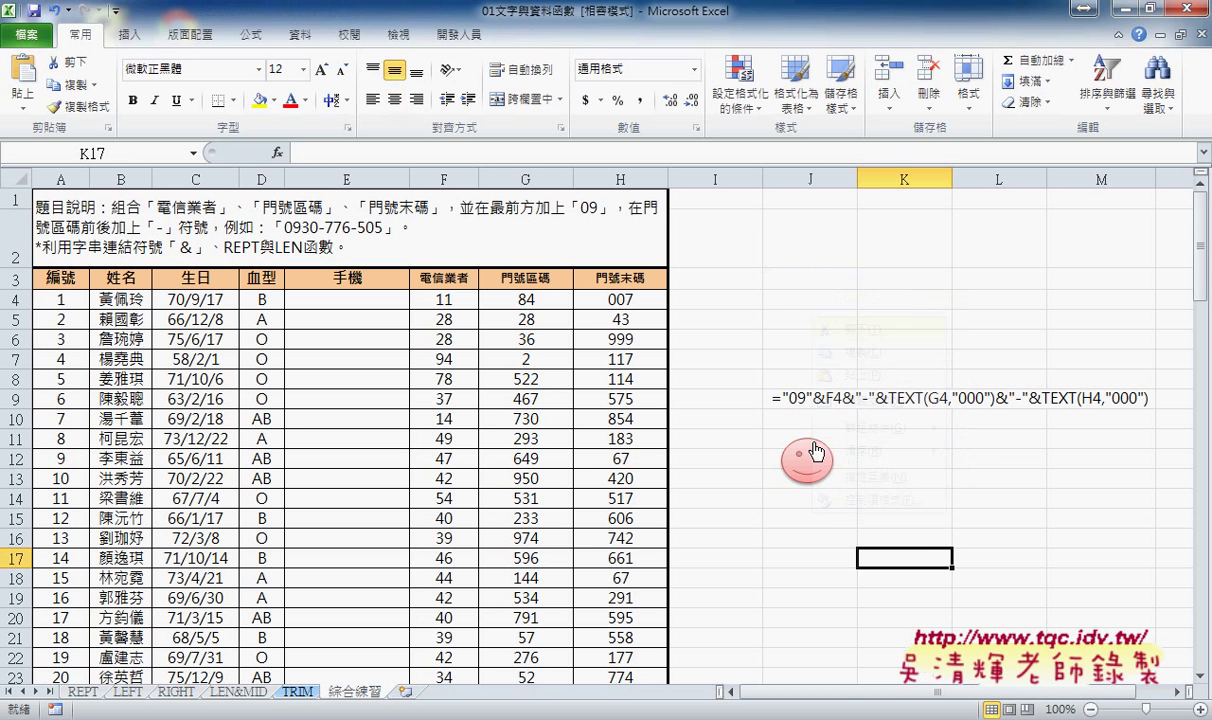
left_click(805, 455)
right_click(811, 453)
left_click(855, 121)
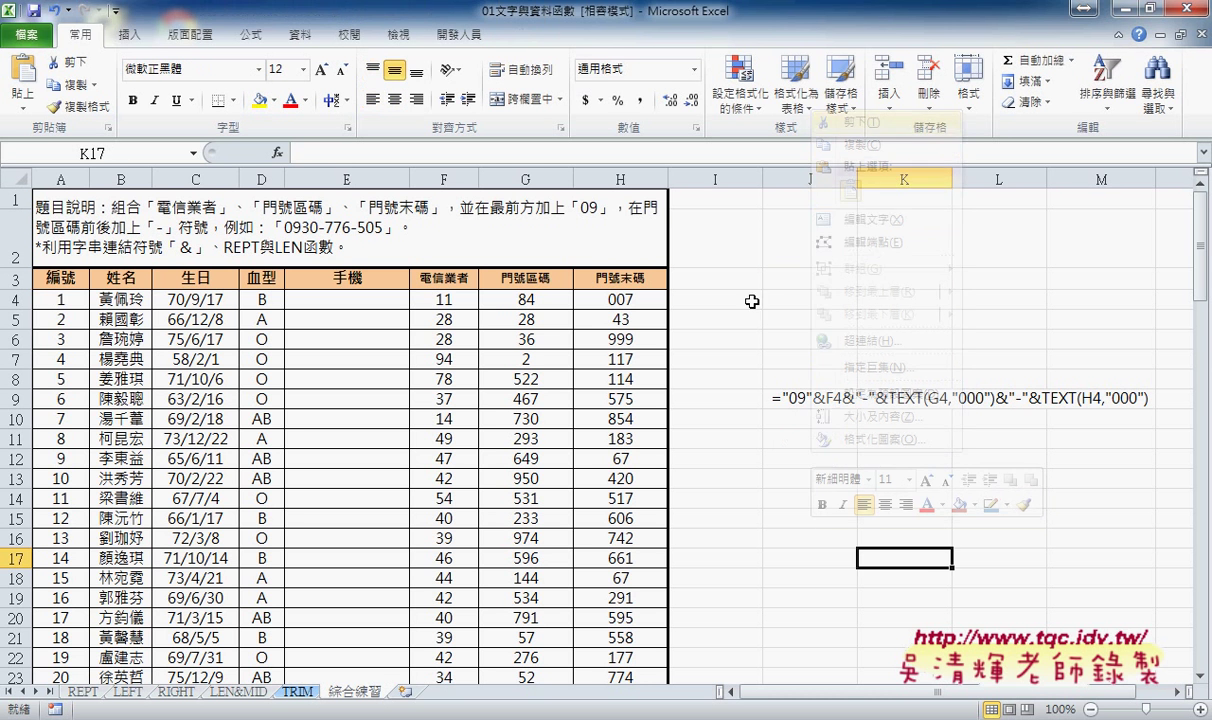
Show the Developer tab and clear the formula text from cell J9
left_click(458, 34)
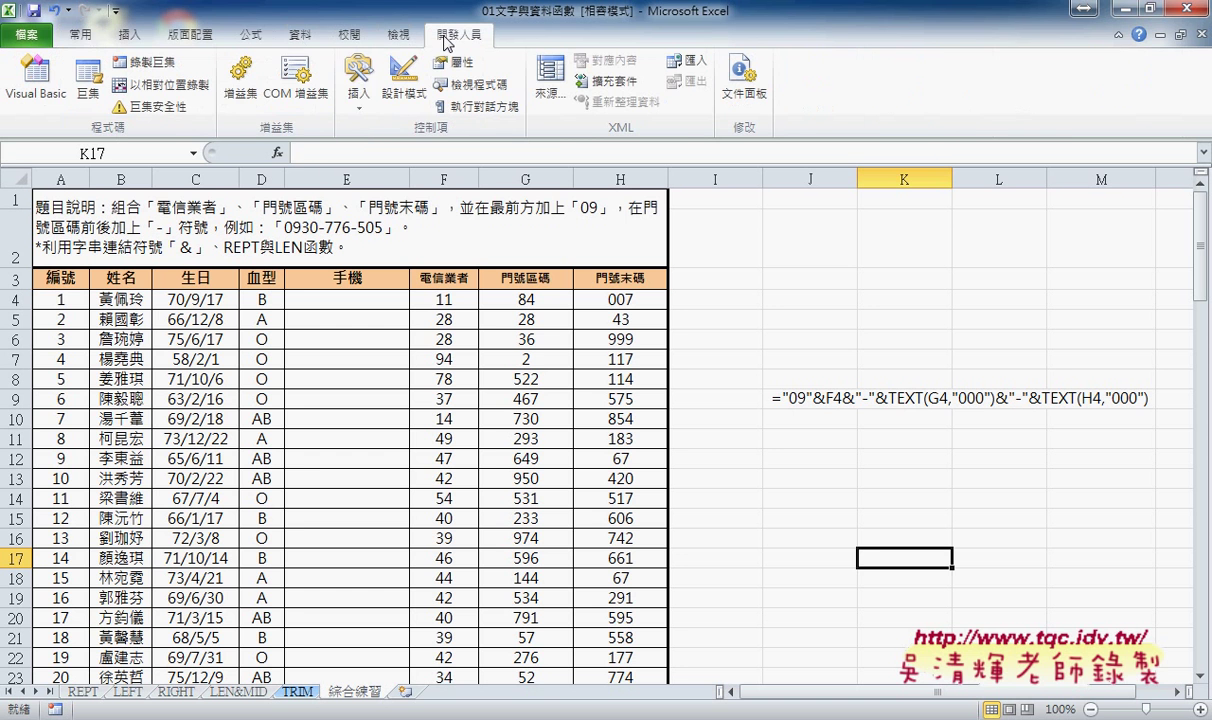
left_click(357, 112)
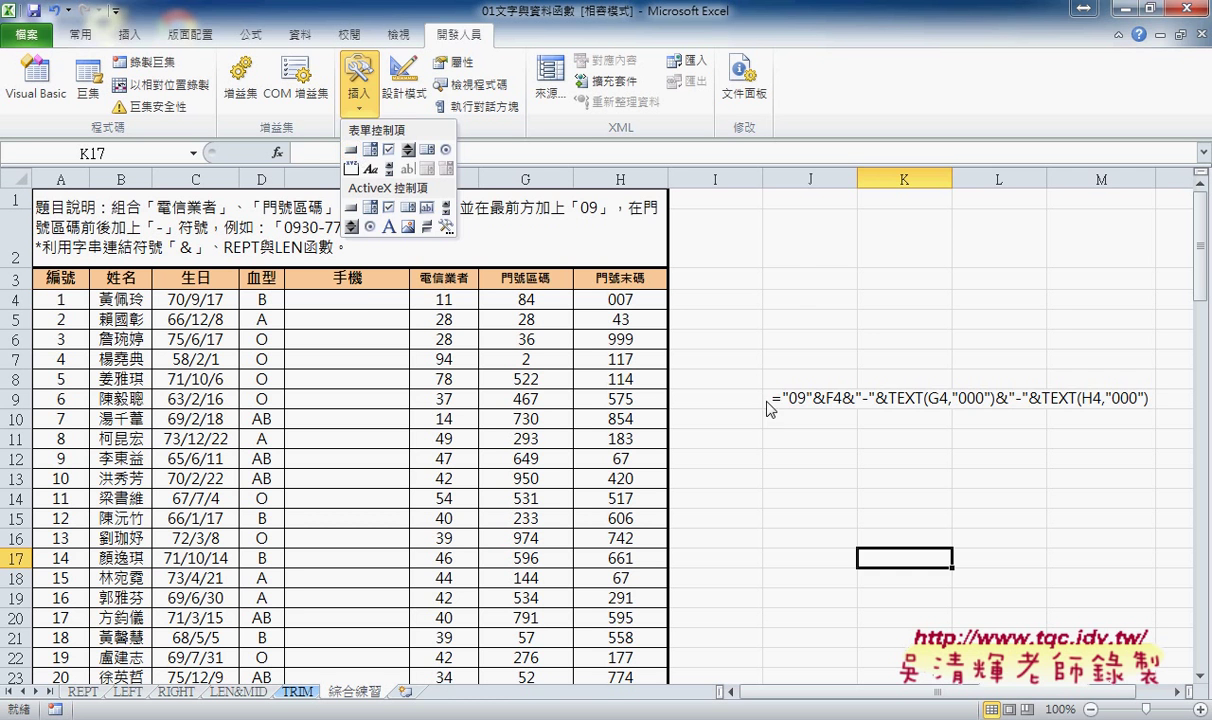
left_click(800, 399)
left_click(803, 398)
key("Escape")
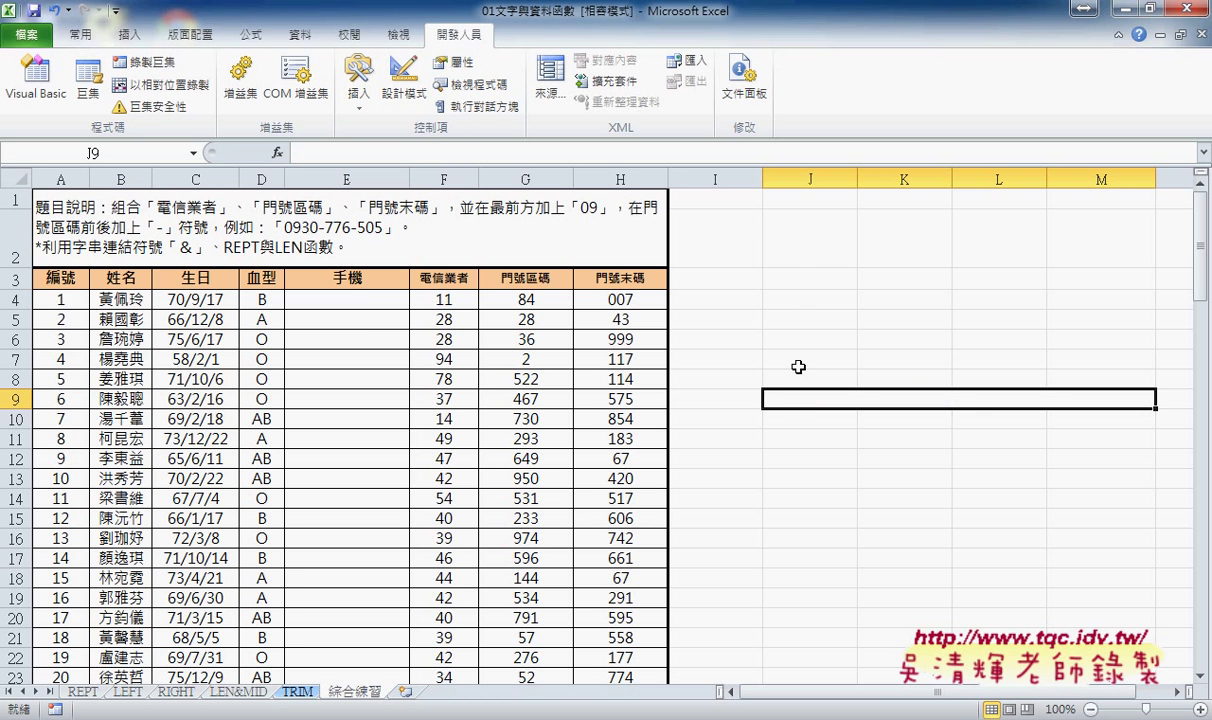
Select cell J4 and open the Developer Insert controls list
left_click(785, 296)
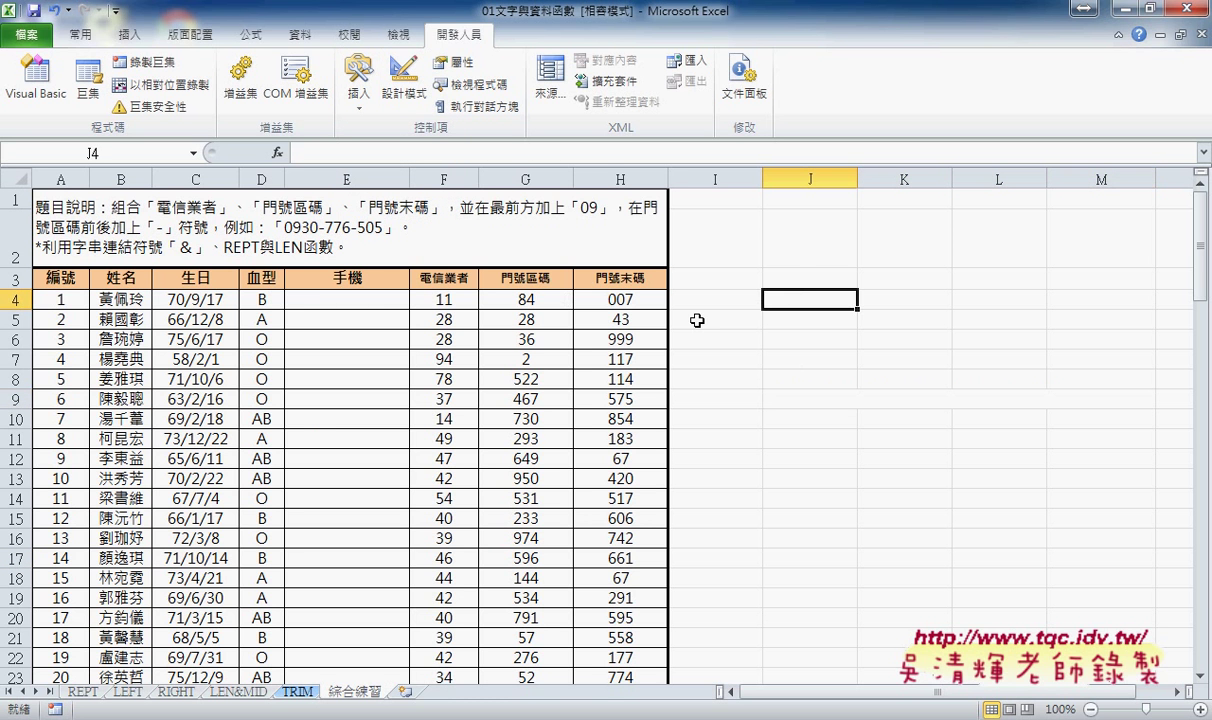
left_click(357, 100)
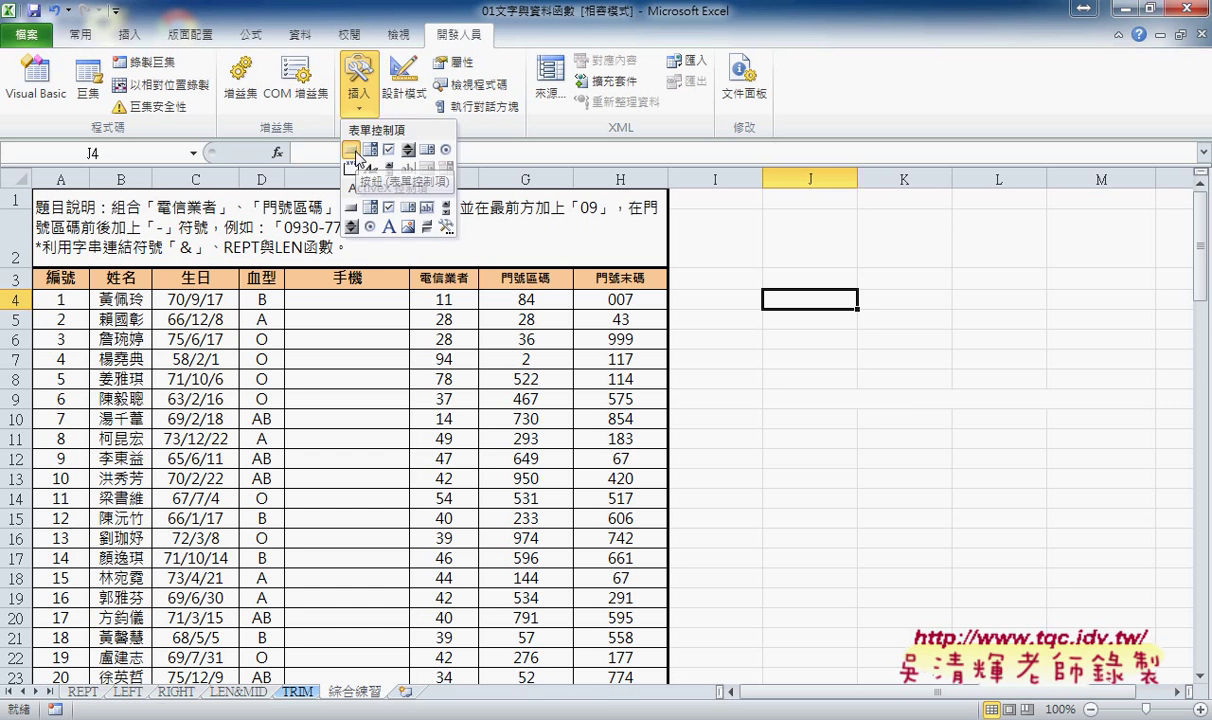
Draw a form button over I3:J4, assign it the 門號 macro and copy the macro name
left_click(352, 150)
mouse_move(722, 263)
left_mouse_down()
mouse_move(845, 314)
mouse_move(834, 277)
mouse_move(833, 302)
left_mouse_up()
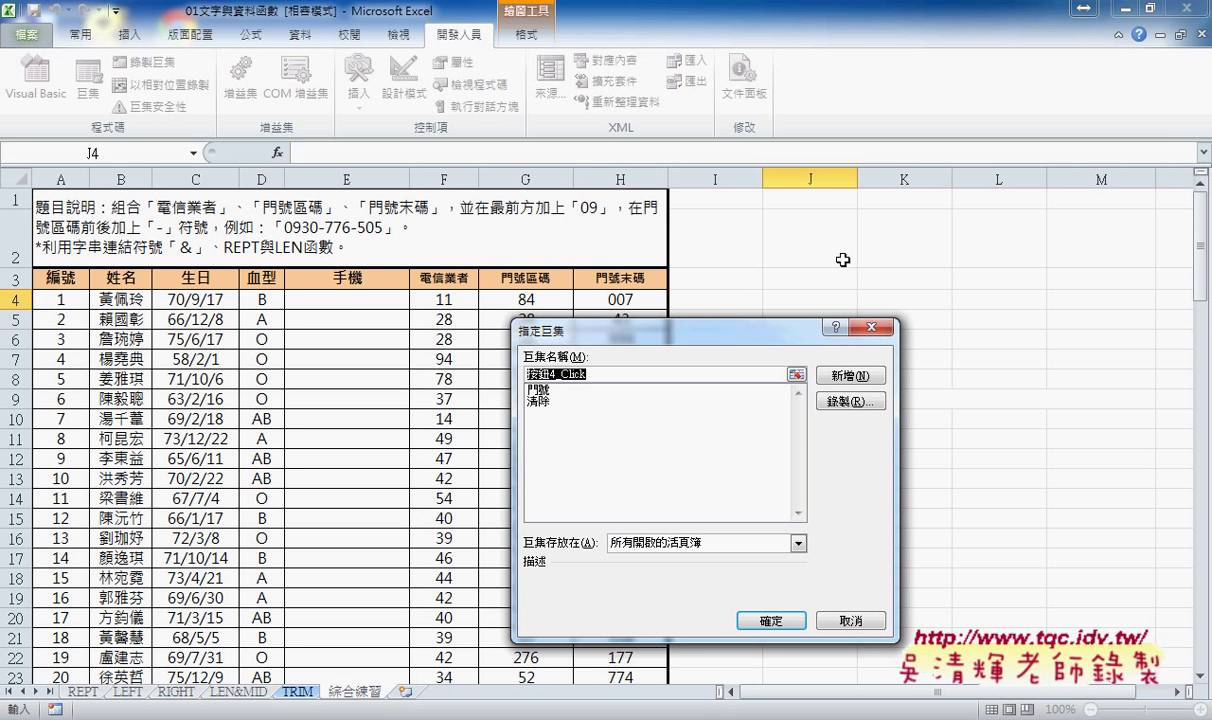
left_click(543, 390)
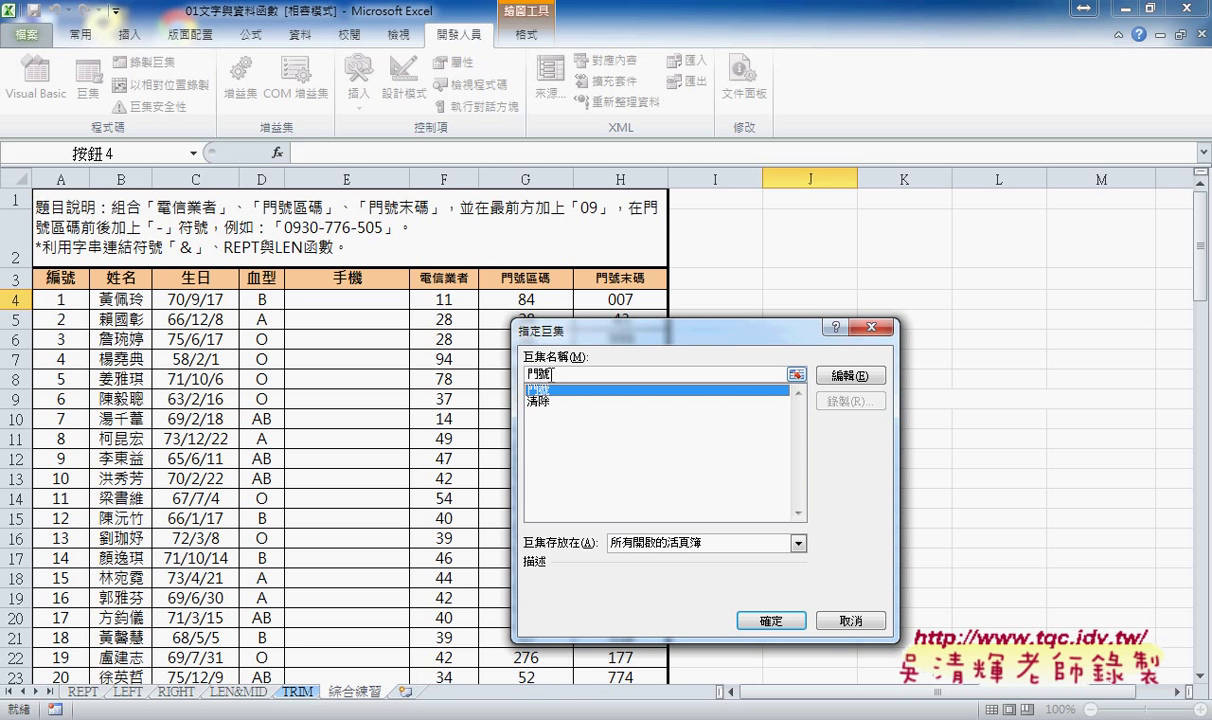
left_click_drag(557, 328, 808, 327)
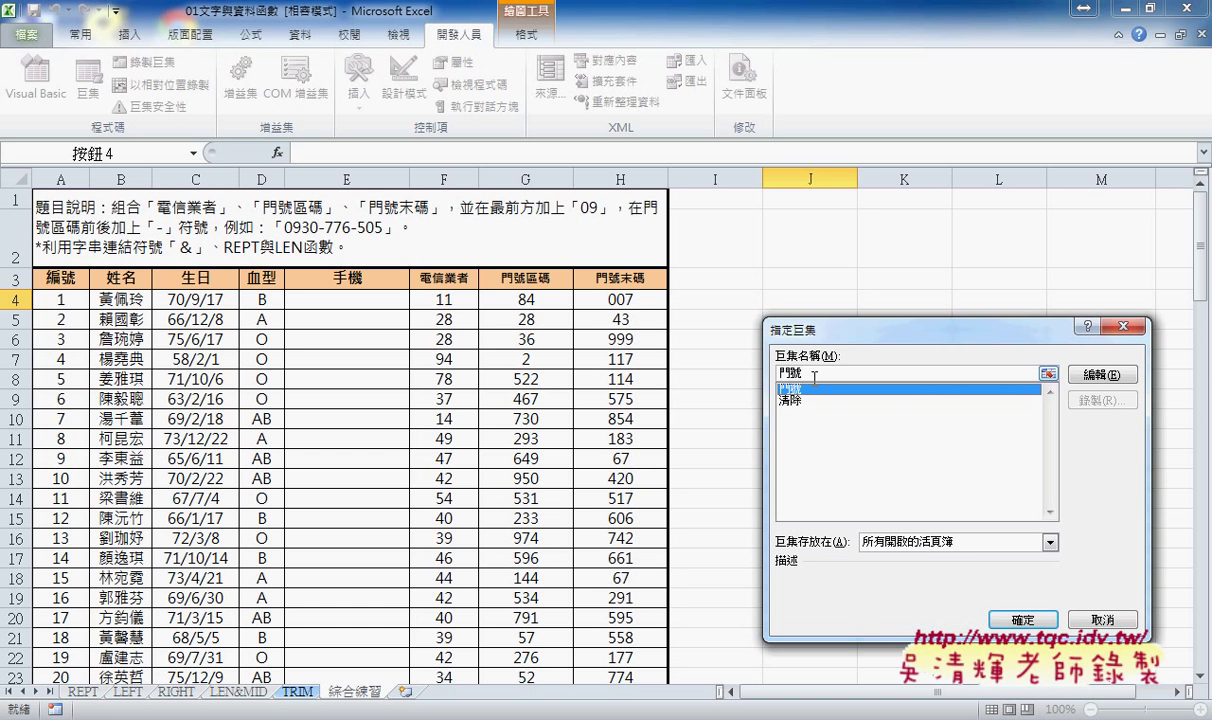
left_click_drag(814, 378, 764, 352)
right_click(798, 375)
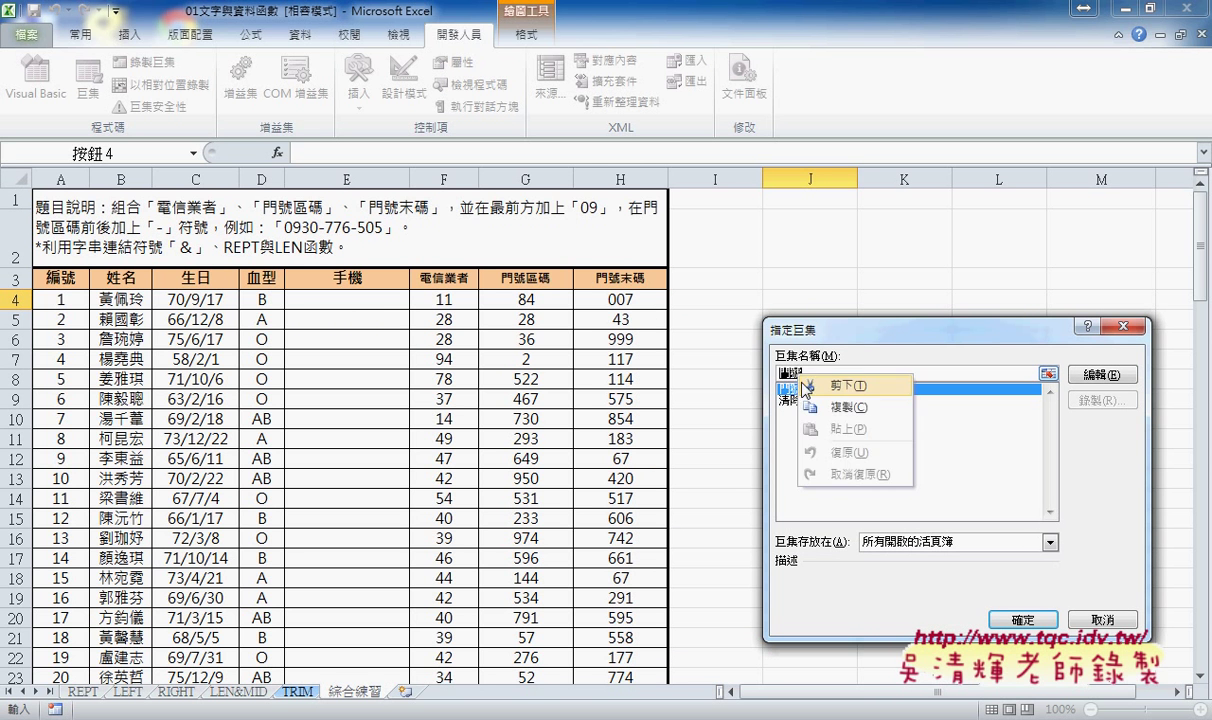
left_click(829, 408)
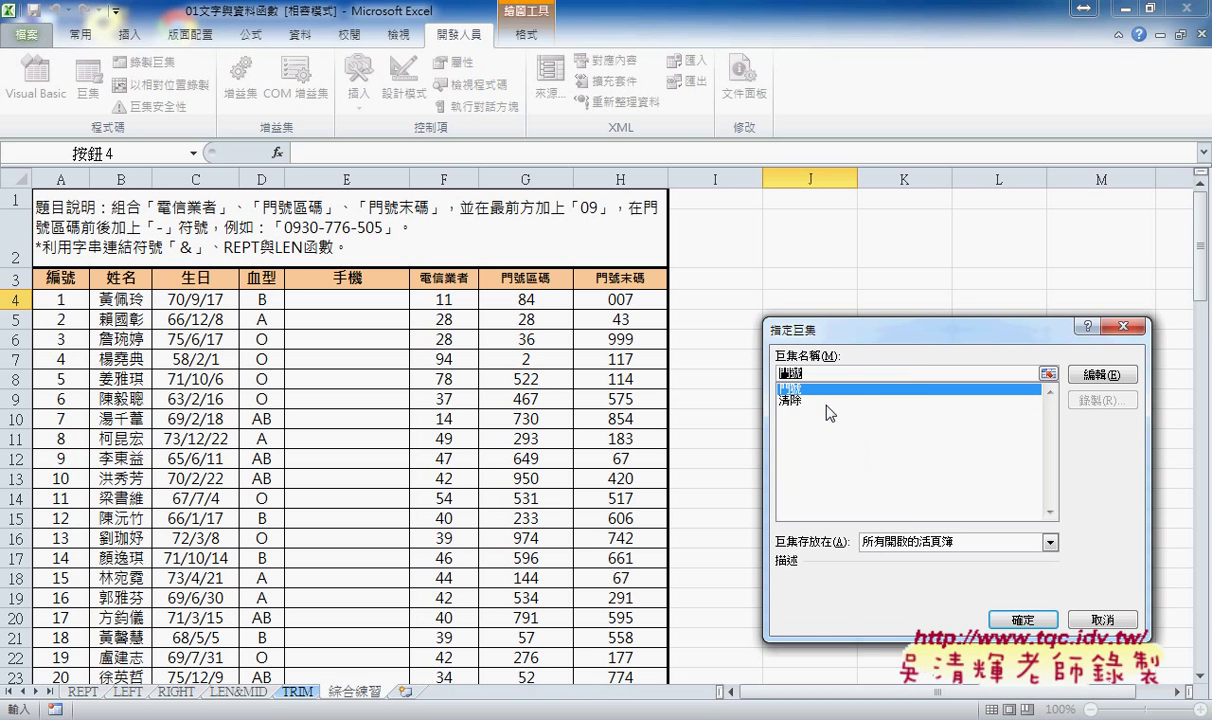
left_click(1022, 620)
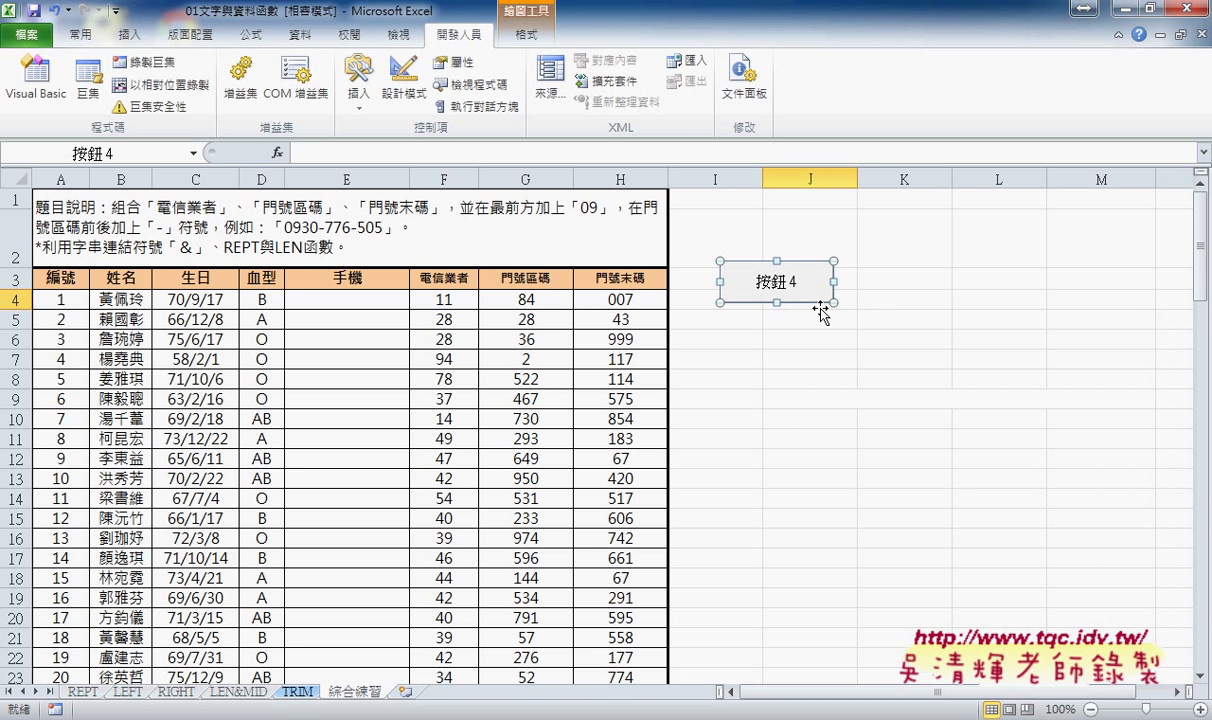
left_click(758, 283)
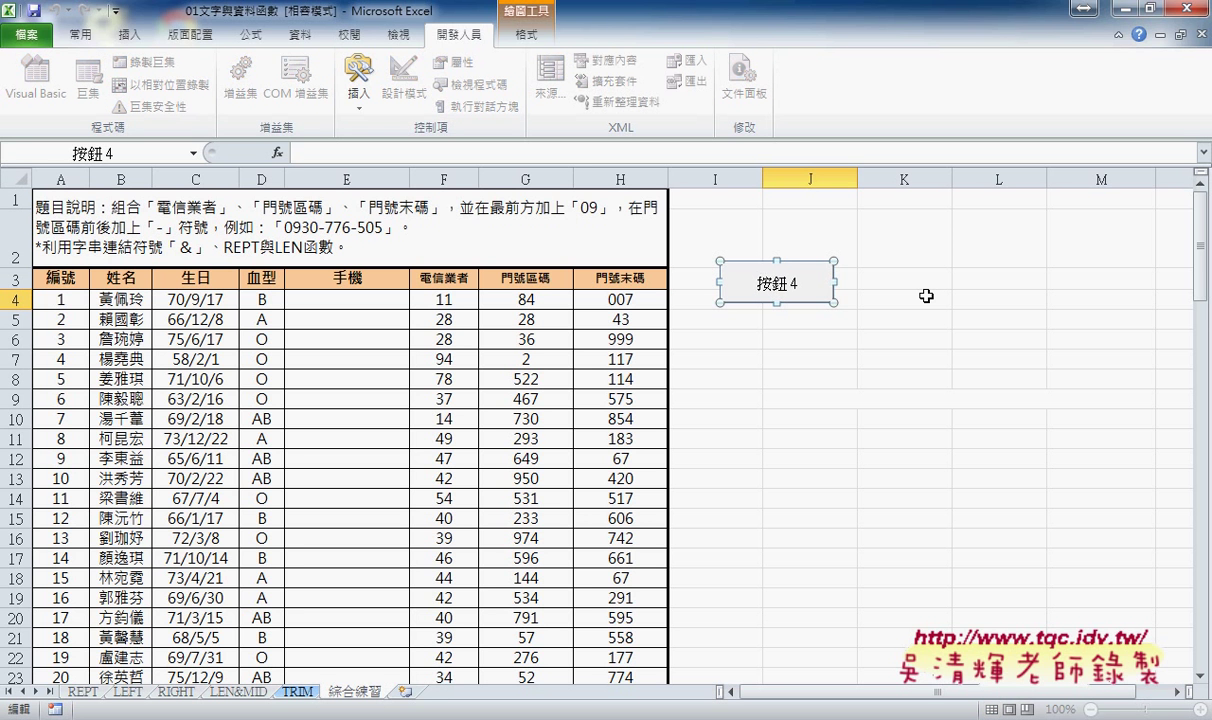
Replace the button's default '按鈕 4' label with the text 門號
key("Delete")
key("Delete")
key("Delete")
key("Delete")
type("門號")
left_click(918, 341)
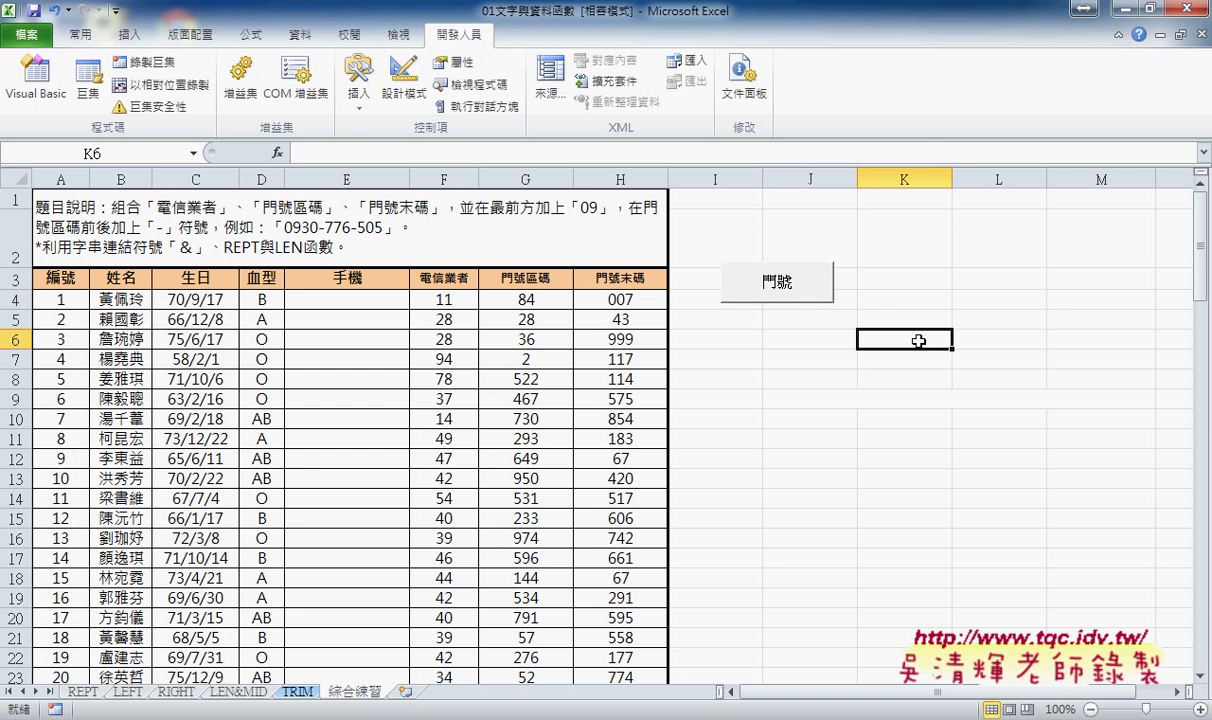
Draw a second form button below 門號 and assign it the 清除 macro, copying its name
left_click(357, 80)
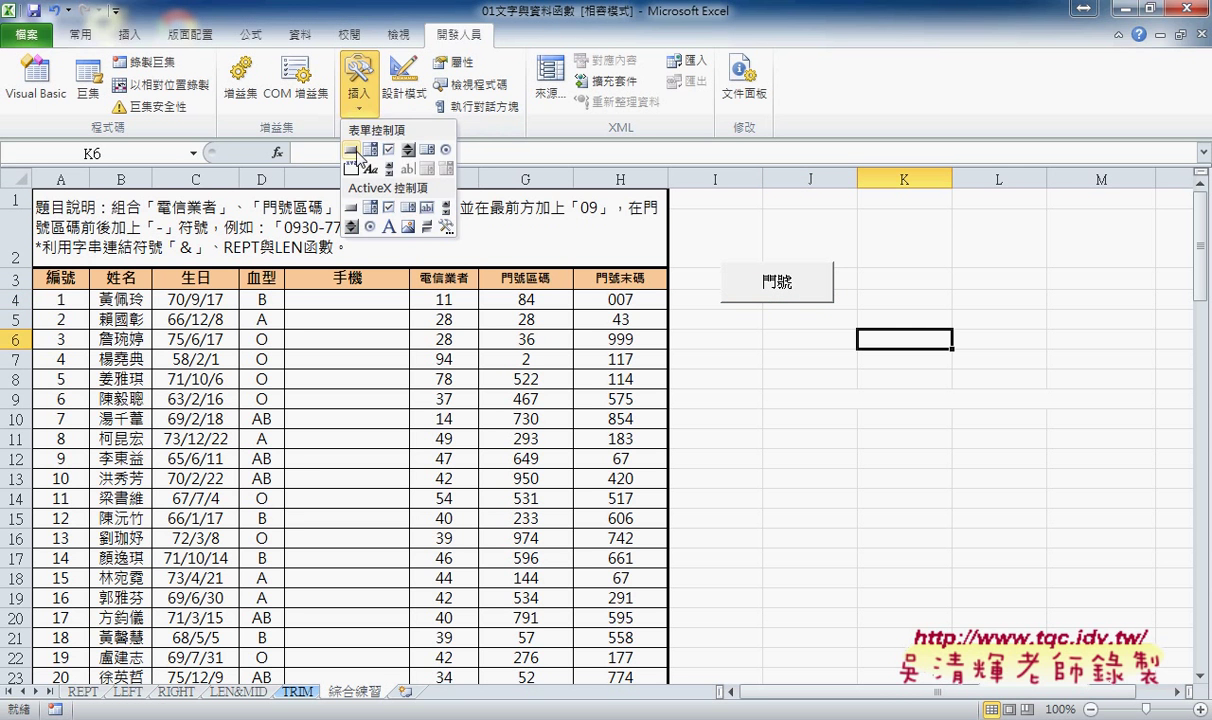
left_click(353, 148)
left_click_drag(720, 316, 839, 358)
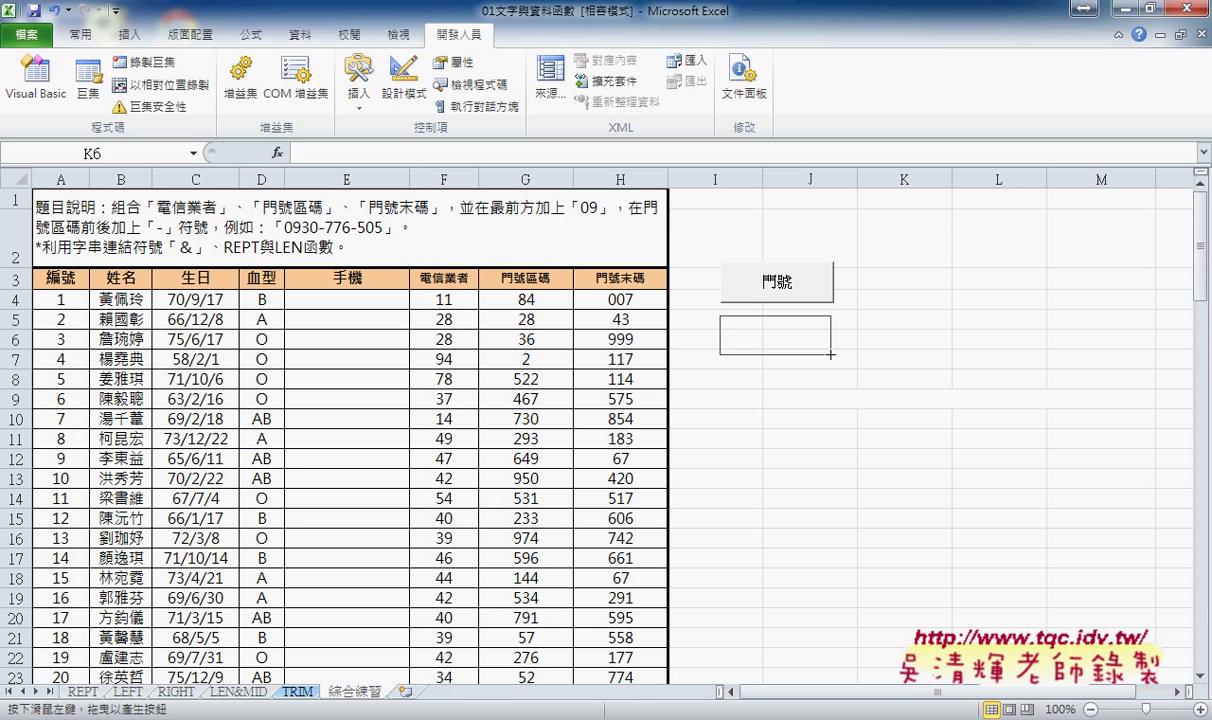
mouse_move(839, 358)
left_mouse_down()
mouse_move(871, 365)
mouse_move(841, 354)
mouse_move(858, 355)
mouse_move(850, 362)
left_mouse_up()
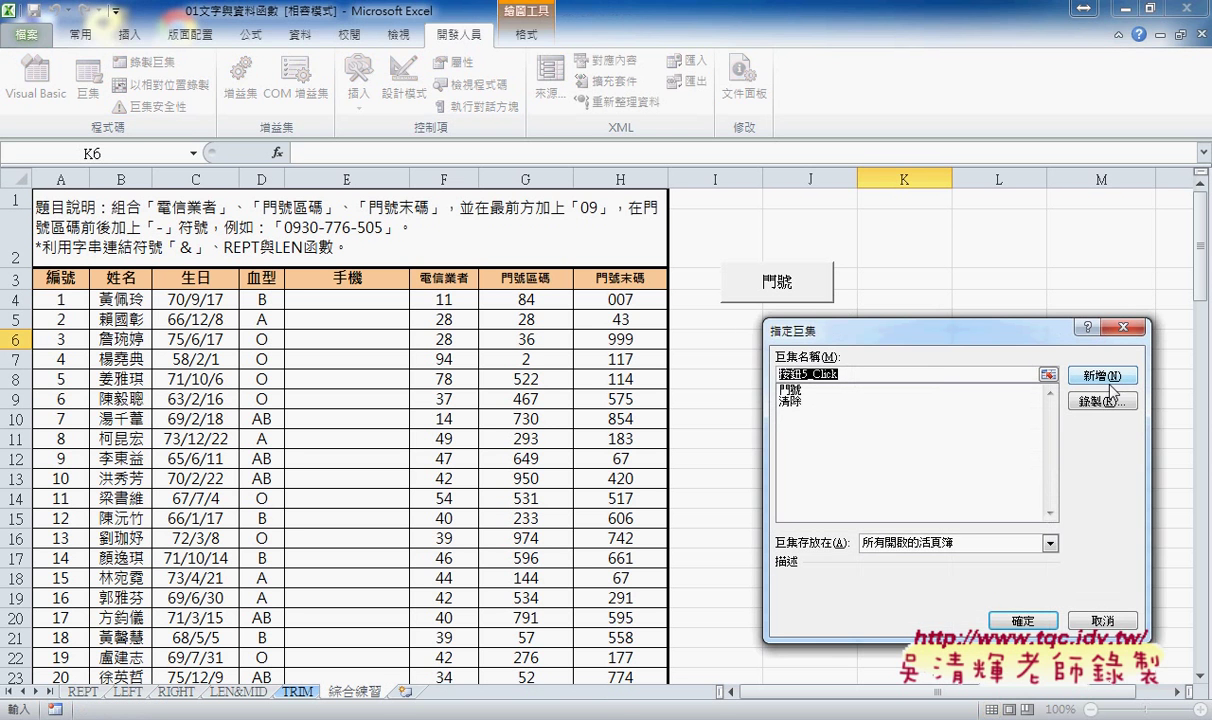
left_click(790, 401)
double_click(818, 380)
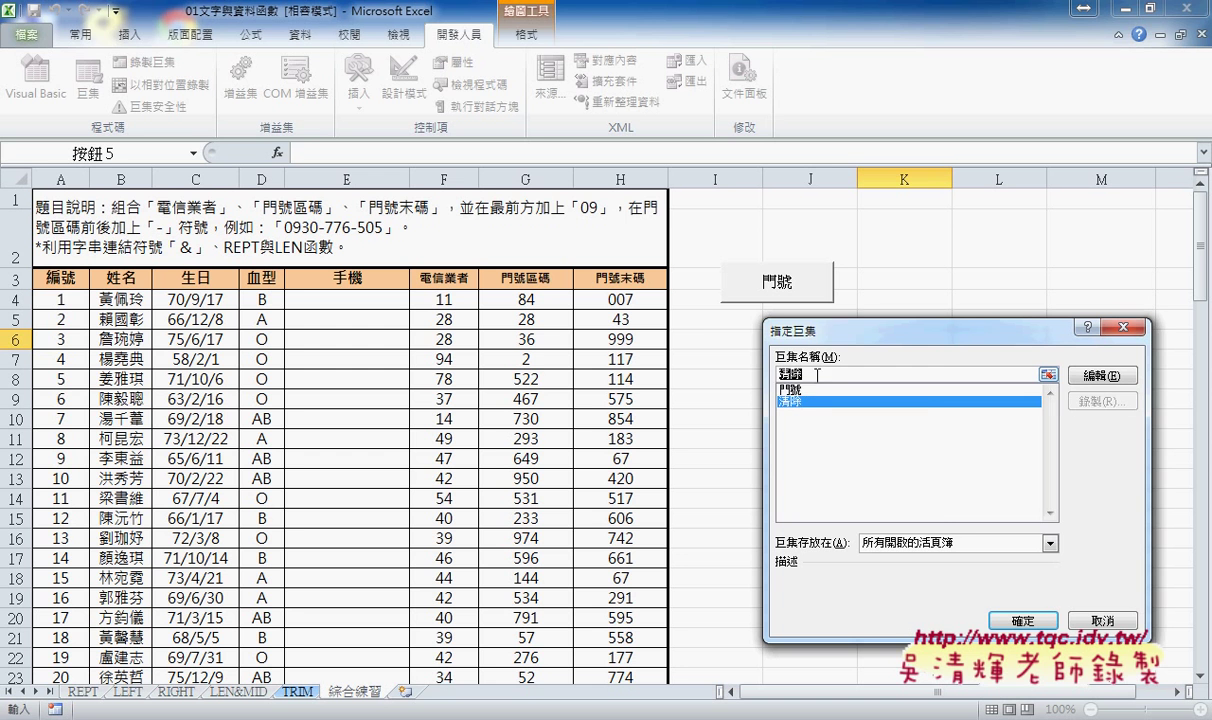
right_click(818, 380)
left_click(840, 430)
left_click(1020, 620)
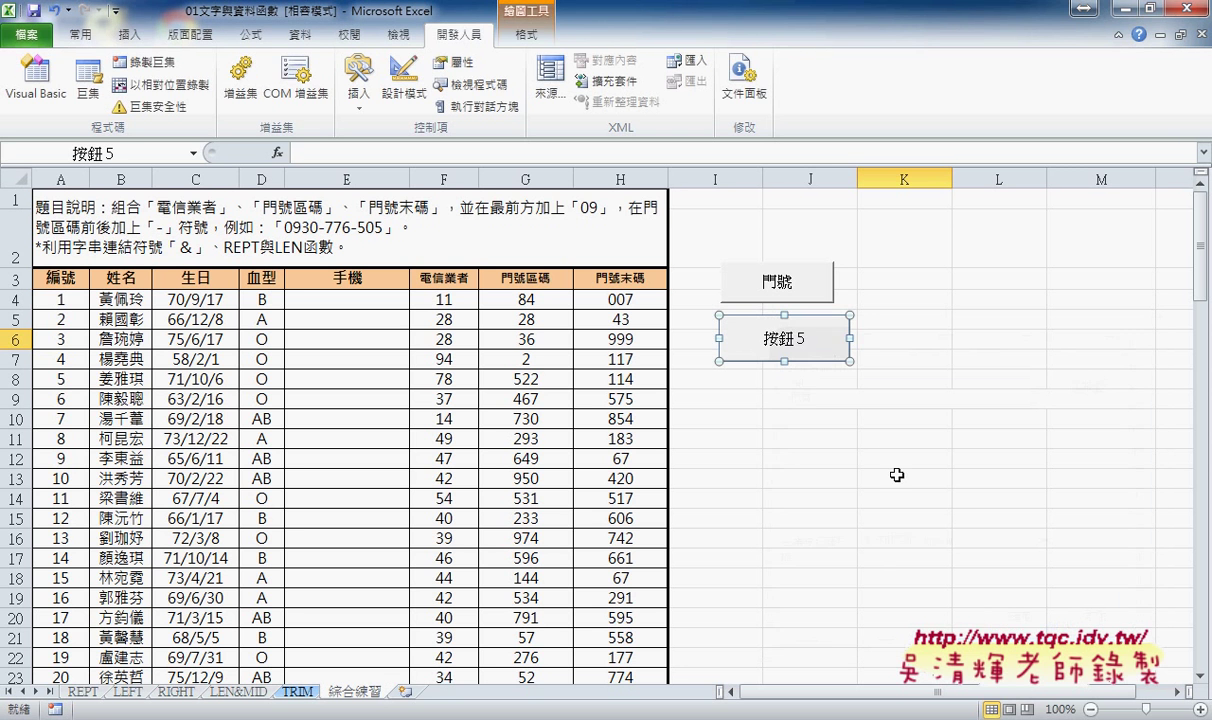
Replace the second button's default label with the pasted text 清除
left_click(794, 334)
key("BackSpace")
key("Delete")
key("Delete")
key("Delete")
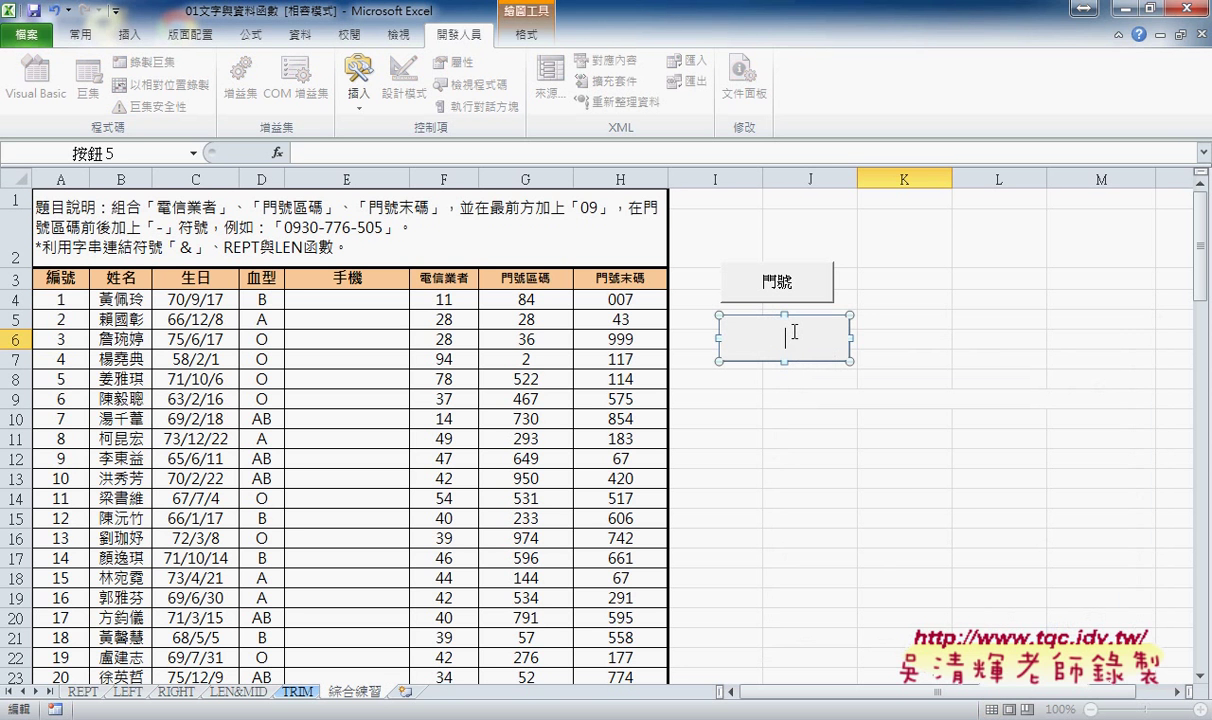
key("ctrl+v")
left_click(921, 381)
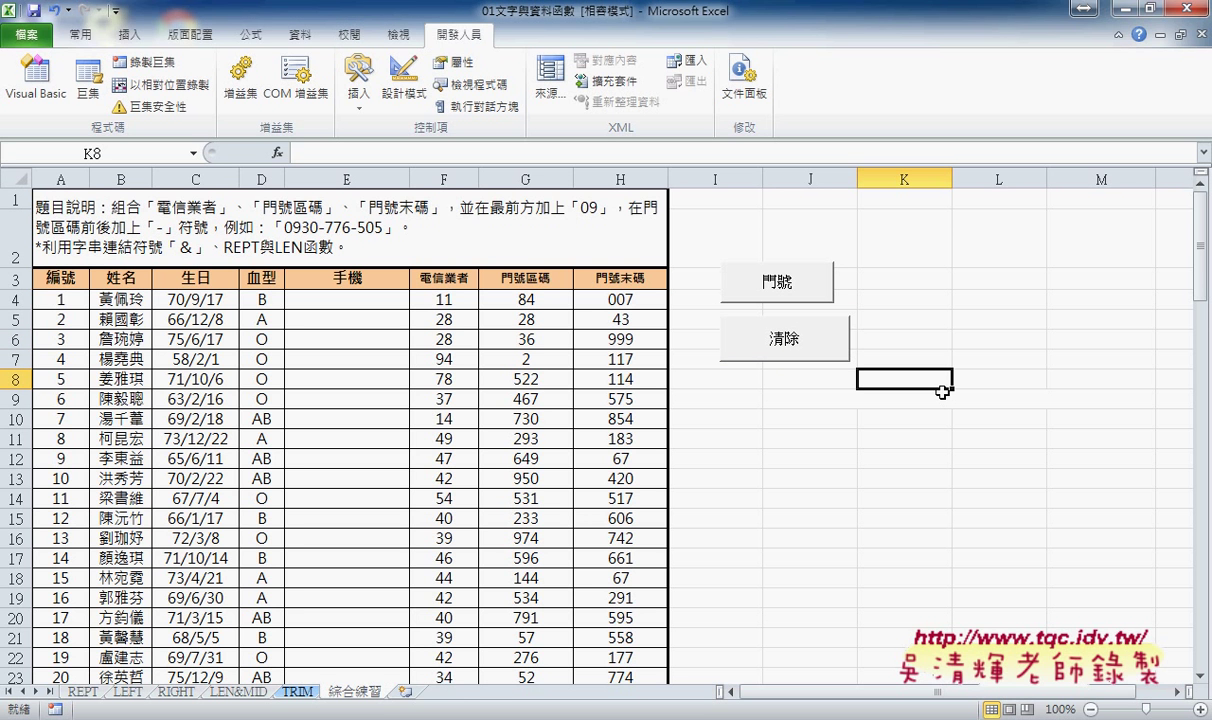
Narrow the 清除 button and make it slightly taller to match 門號, then select both buttons
right_click(838, 333)
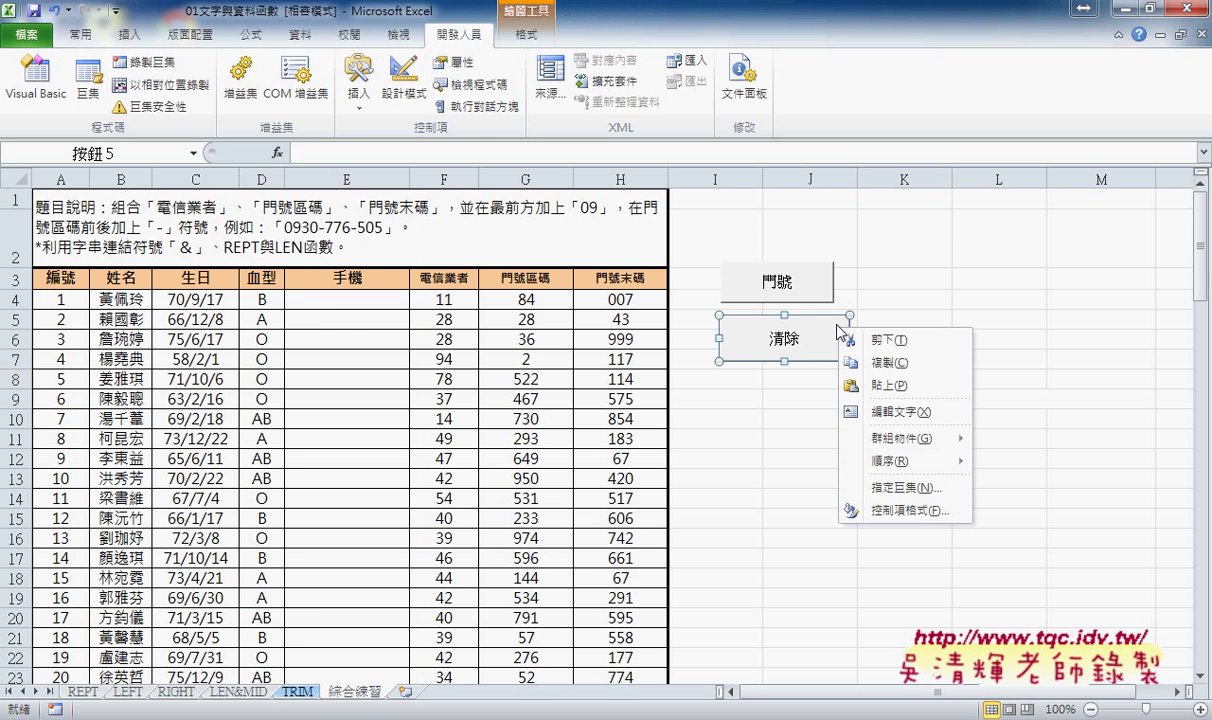
left_click(775, 310)
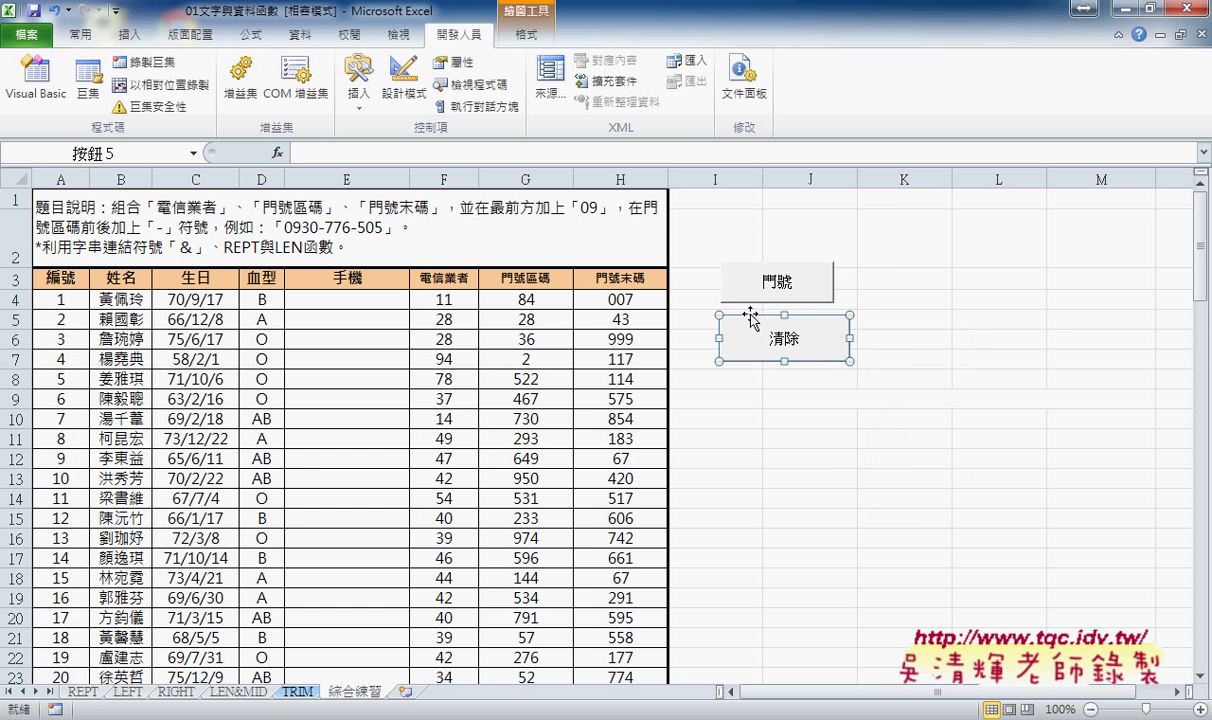
left_click(835, 338)
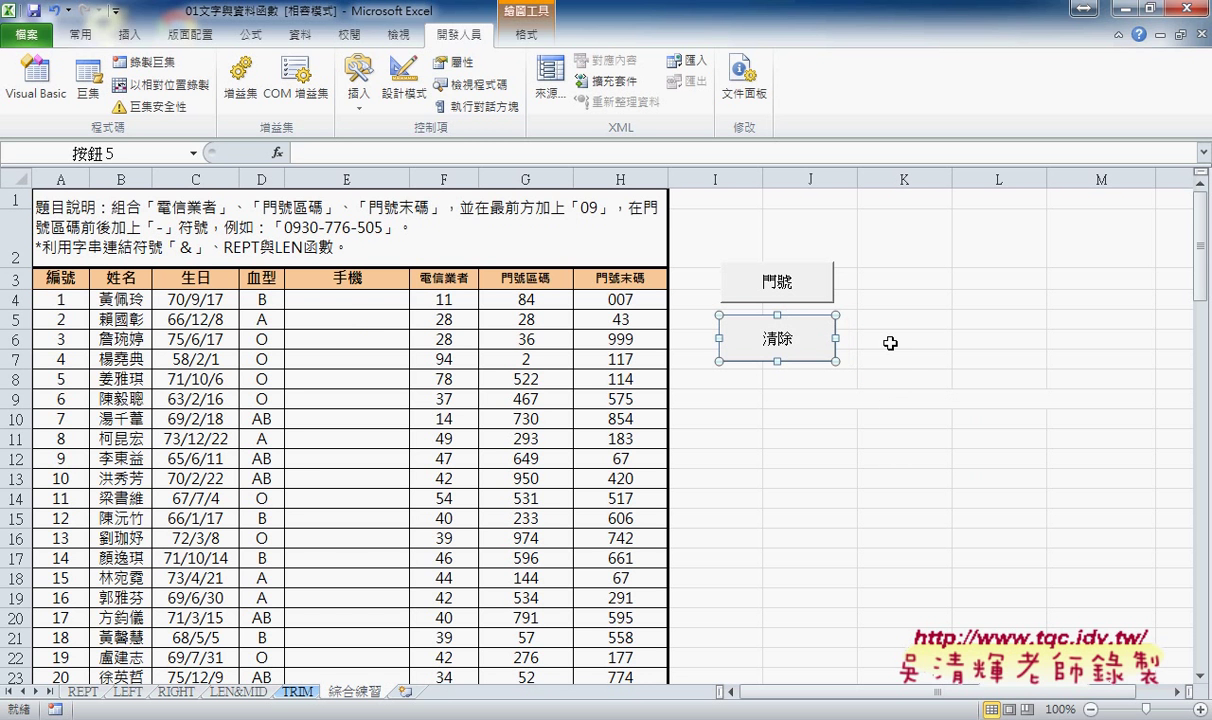
left_click_drag(835, 338, 778, 356)
left_click(777, 357)
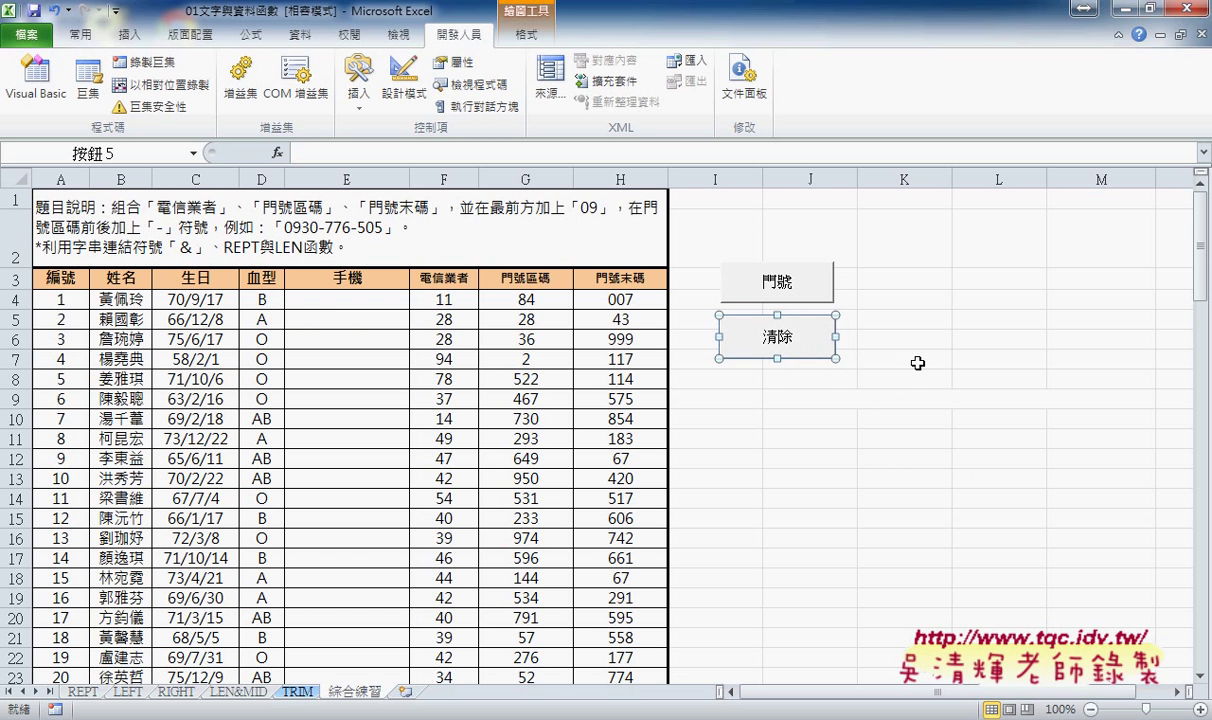
left_click(780, 350)
left_click_drag(778, 367, 778, 368)
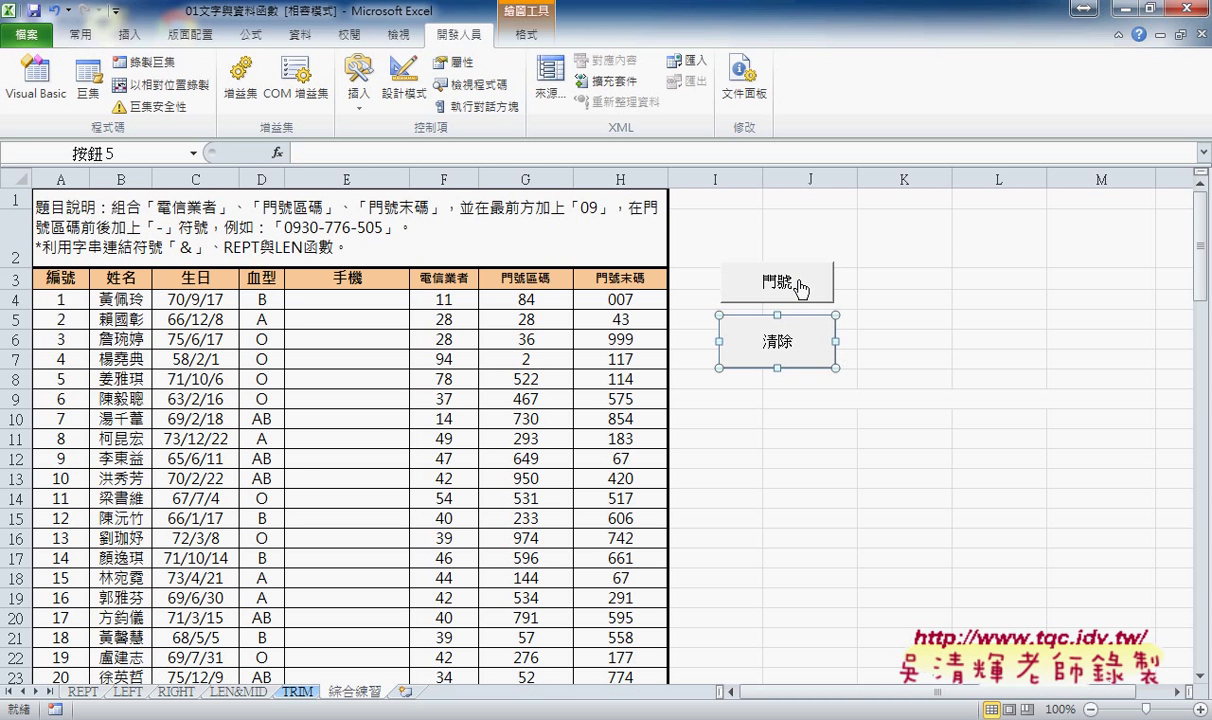
left_click(770, 282, "ctrl")
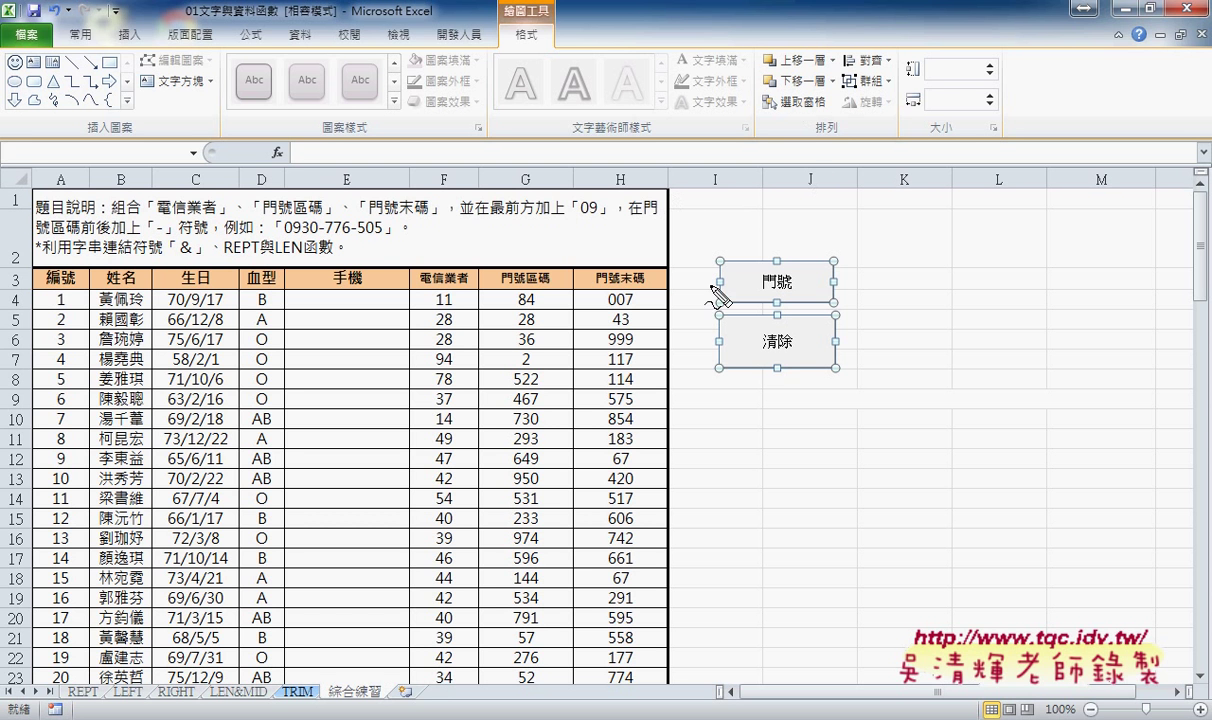
Apply Align Left to the selected 門號 and 清除 buttons, then deselect them
left_click_drag(778, 380, 845, 362)
left_click_drag(548, 55, 538, 60)
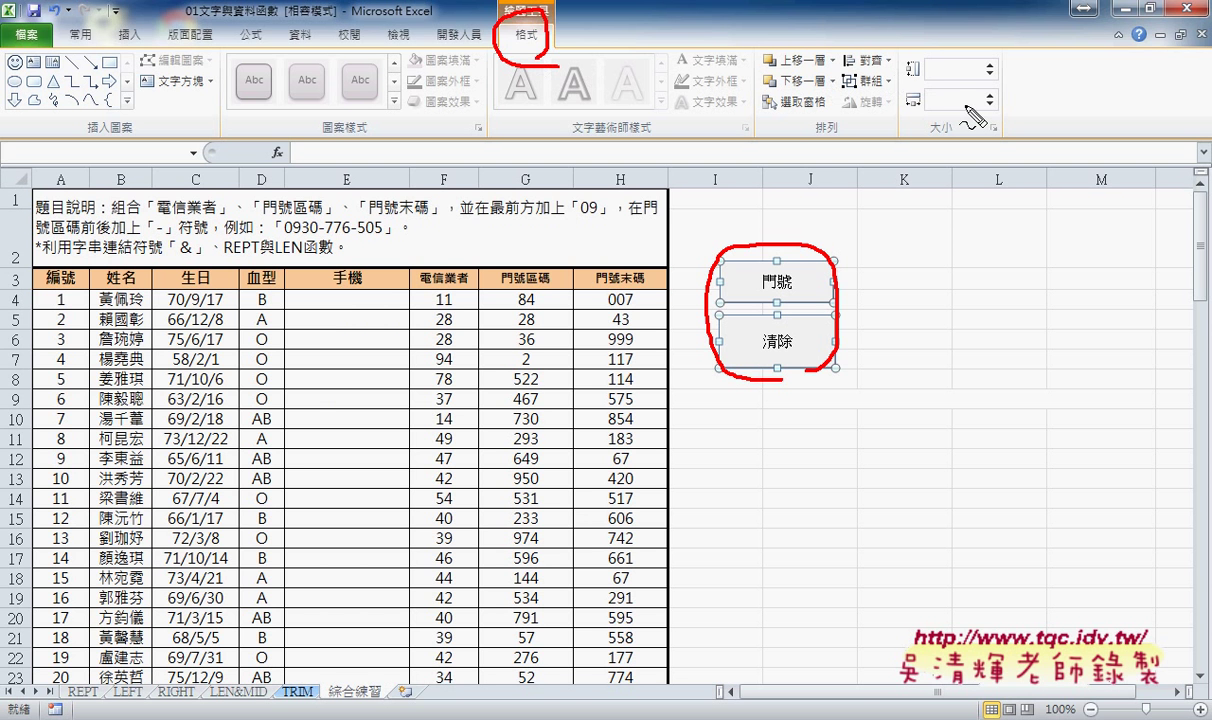
key("Escape")
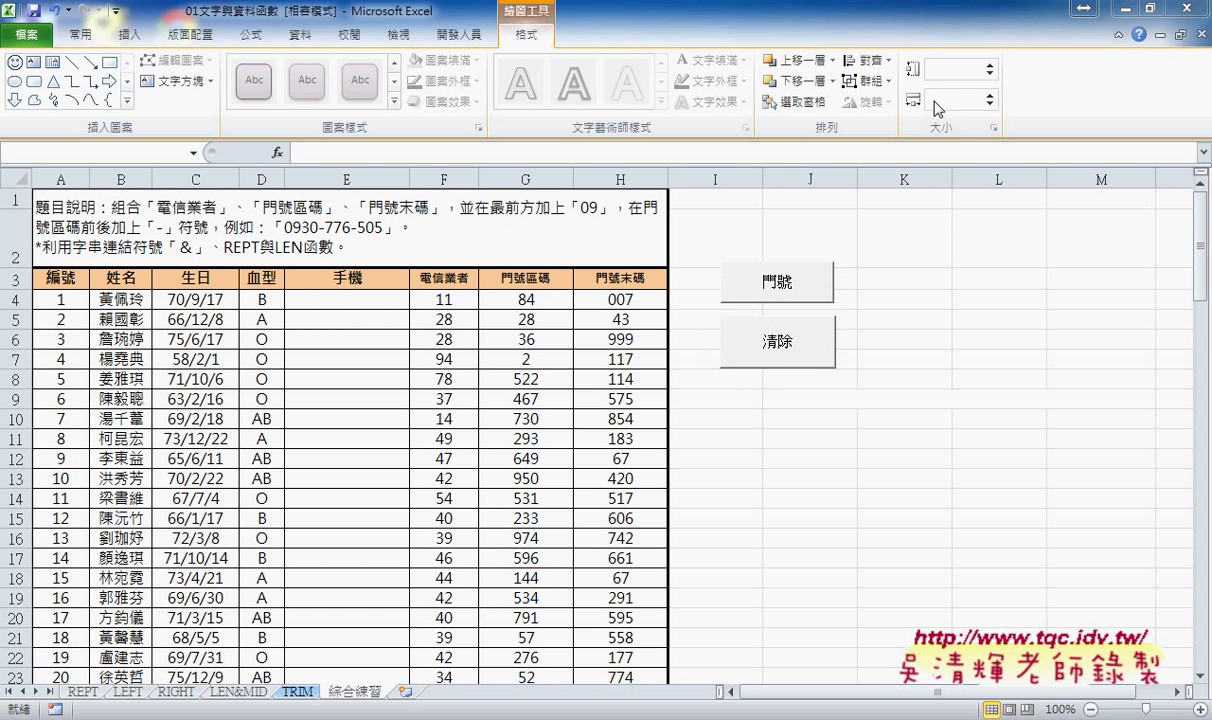
left_click(862, 60)
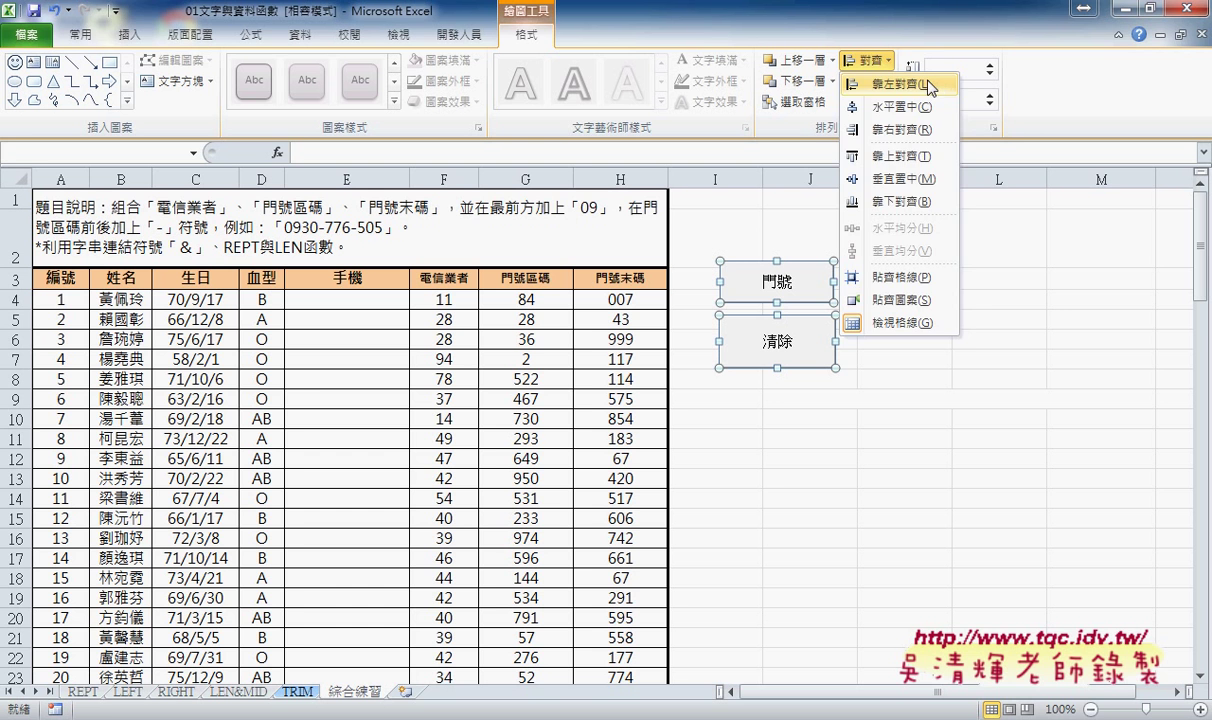
left_click(928, 88)
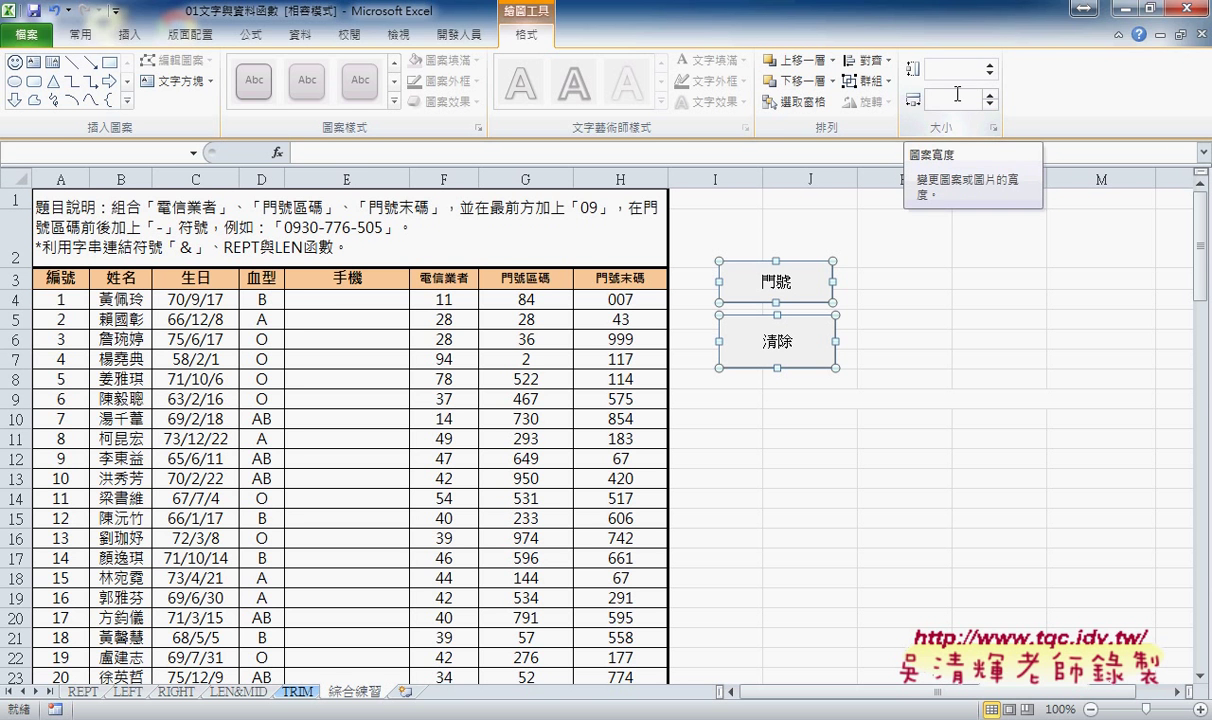
left_click(882, 297)
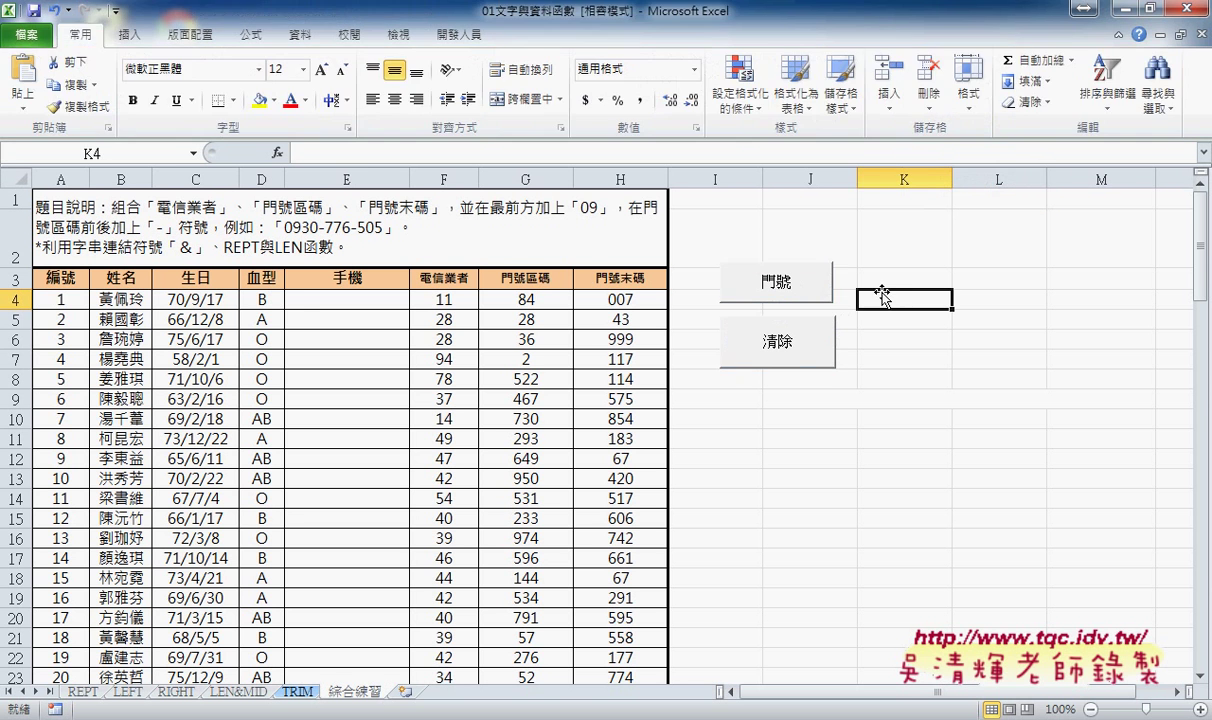
Resize the 門號 button in Format Control, entering 1 for height and 3 for width
right_click(810, 292)
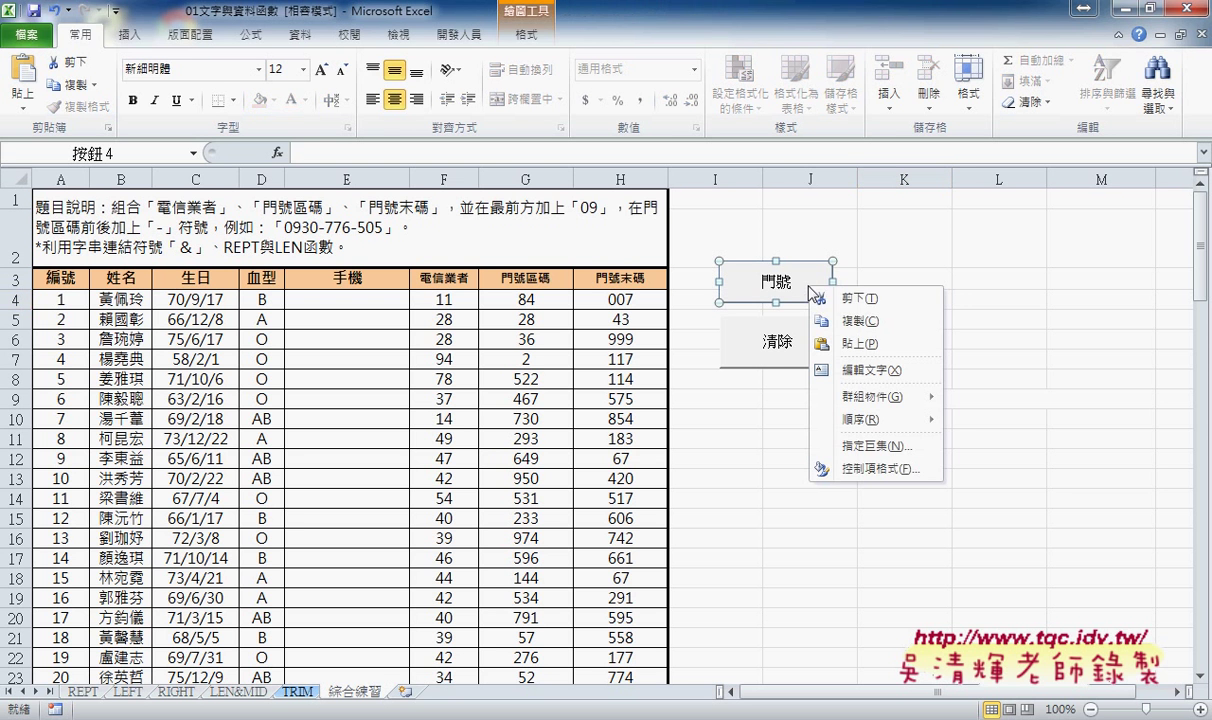
left_click(884, 474)
left_click(887, 339)
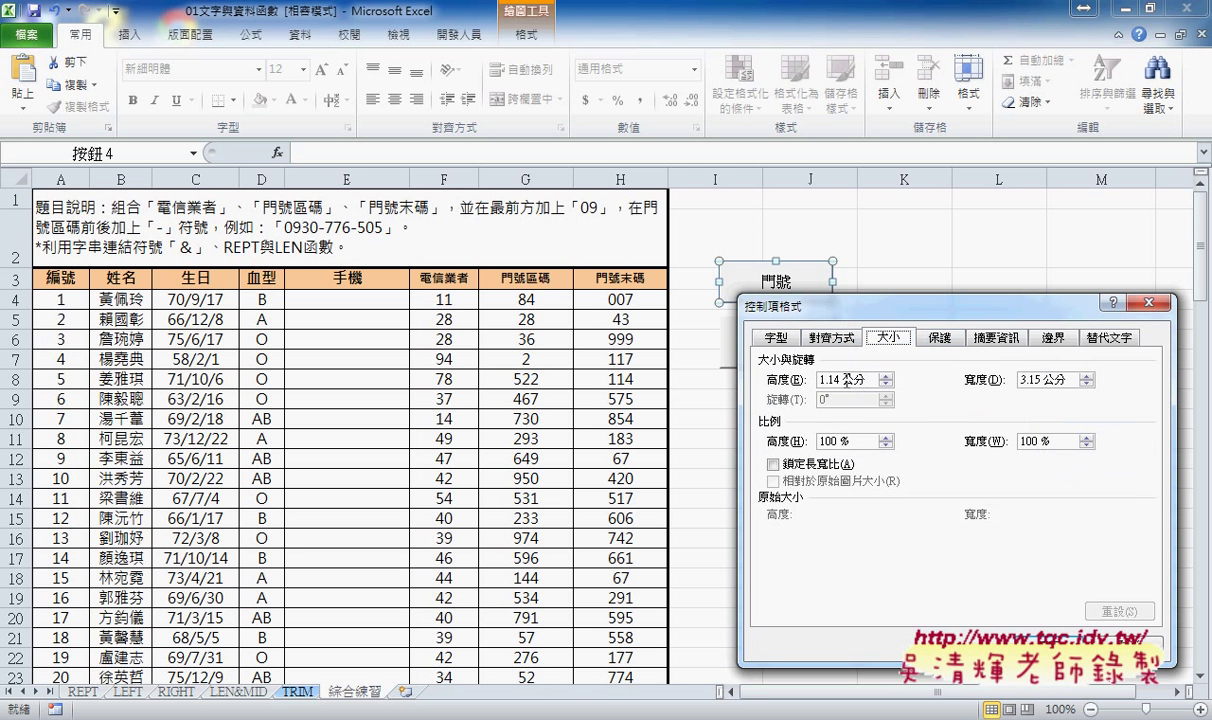
left_click_drag(842, 379, 825, 379)
type("1")
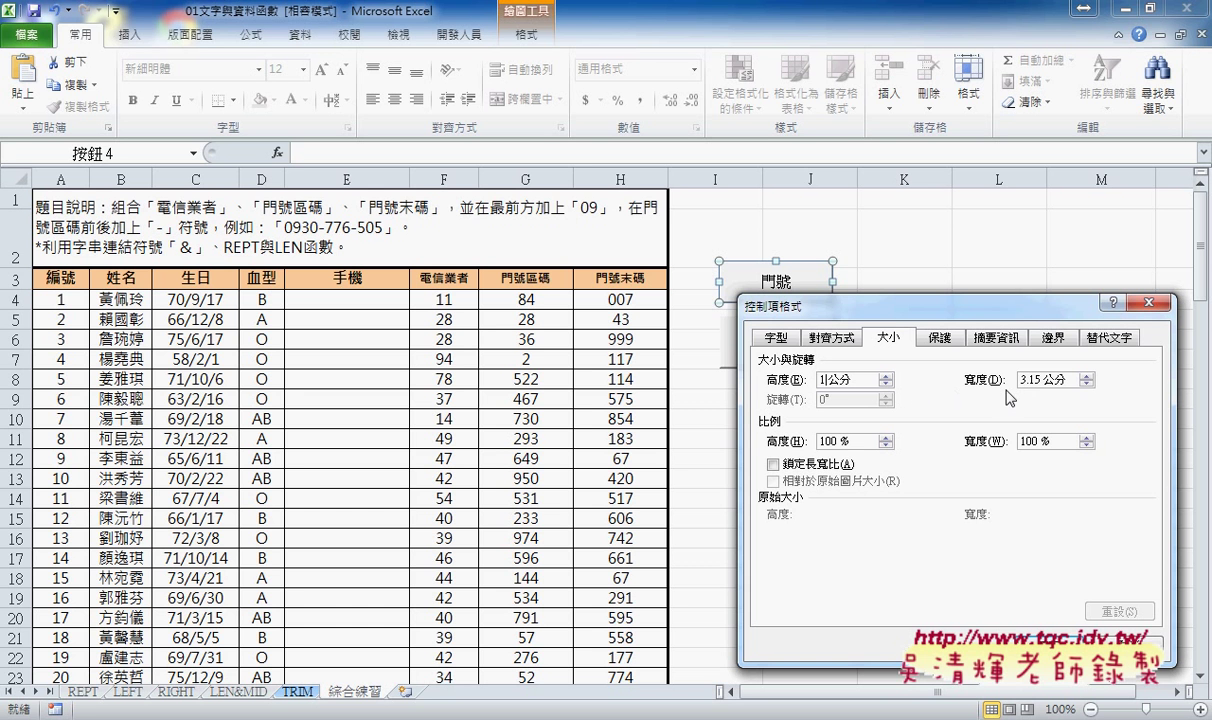
double_click(1037, 380)
type("3")
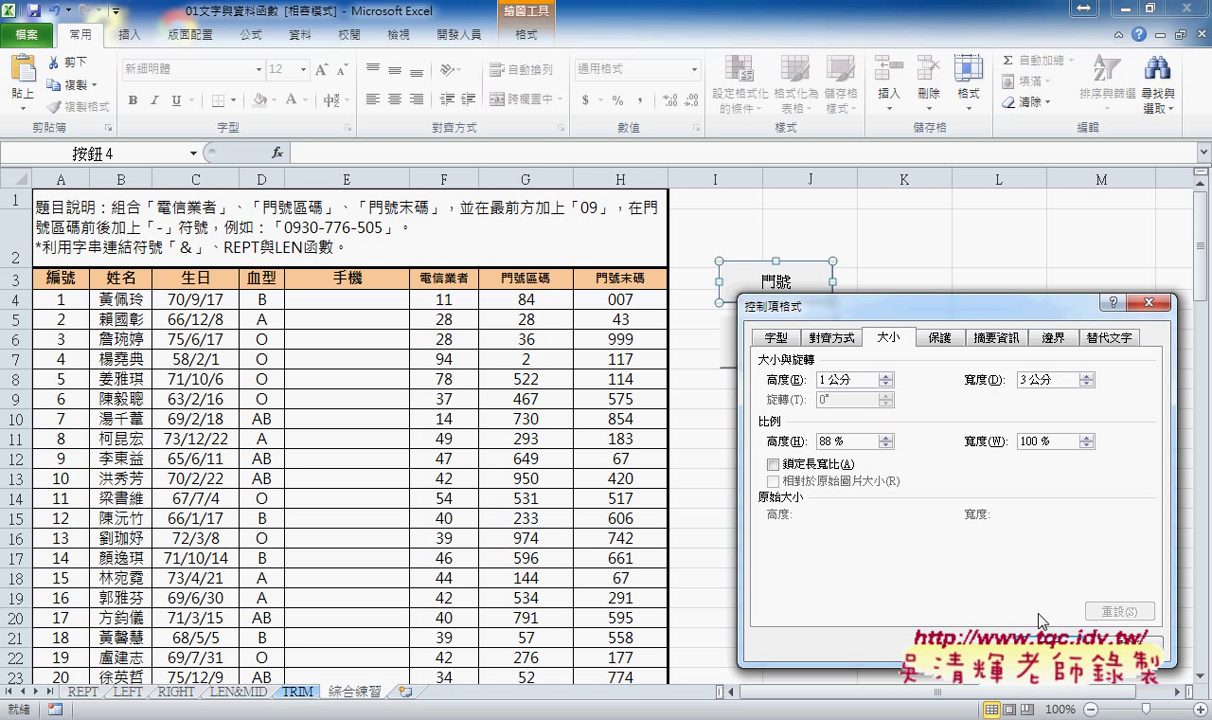
left_click(1040, 647)
Give the 清除 button the same size, height 1 and width 3, in Format Control
right_click(783, 347)
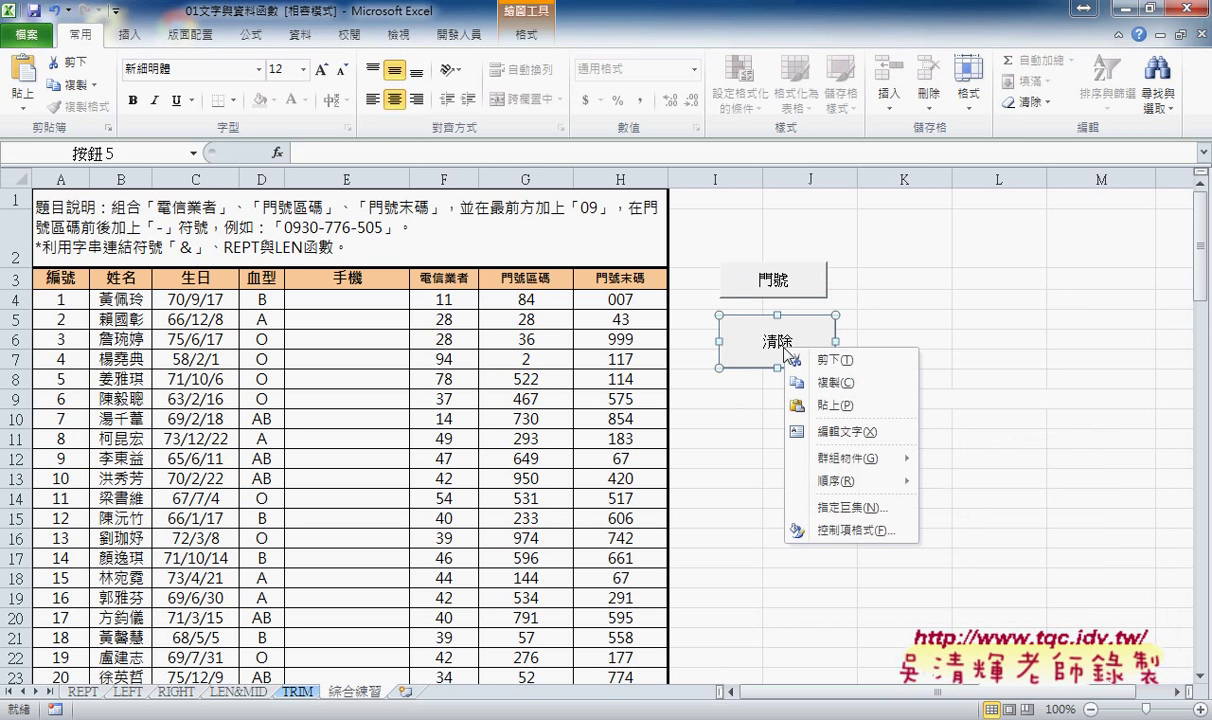
left_click(845, 529)
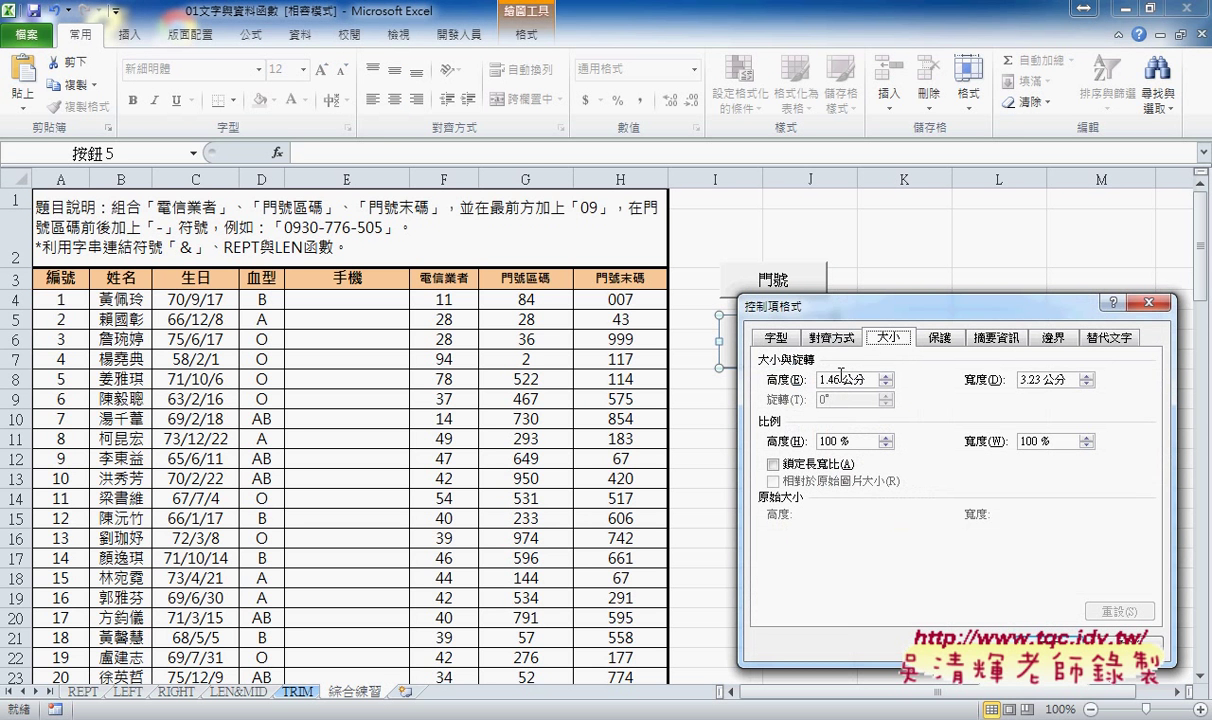
type("1")
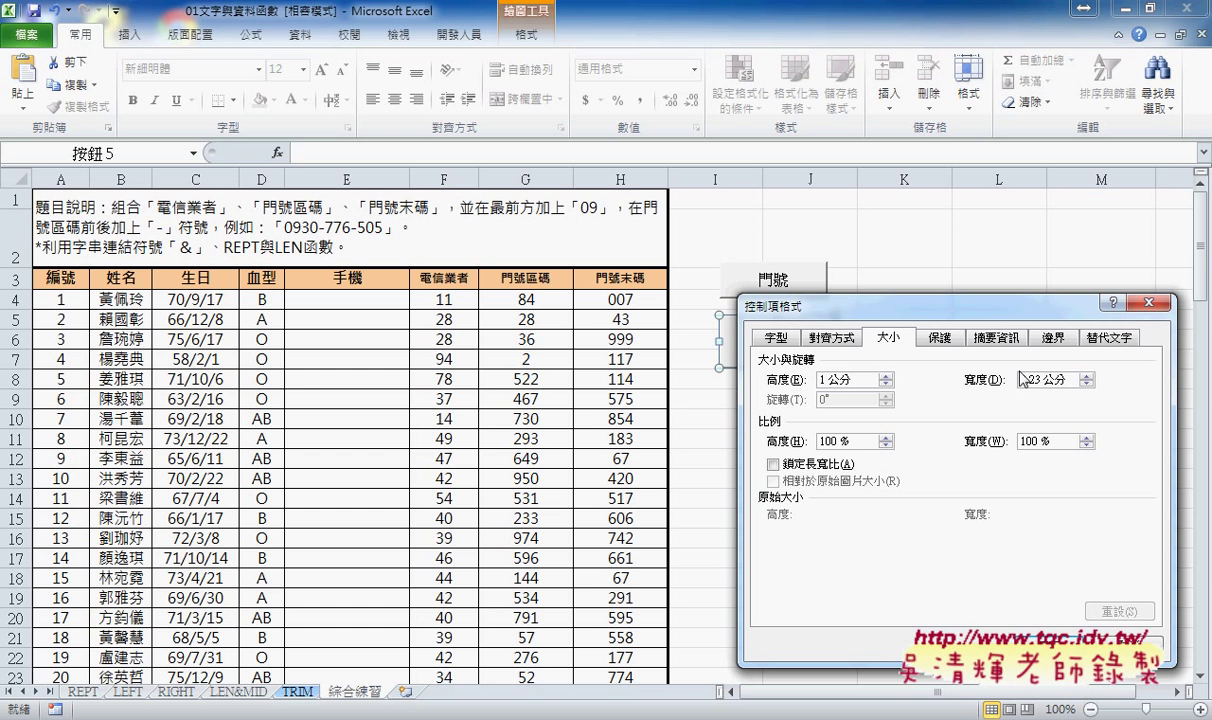
key("Tab")
type("3")
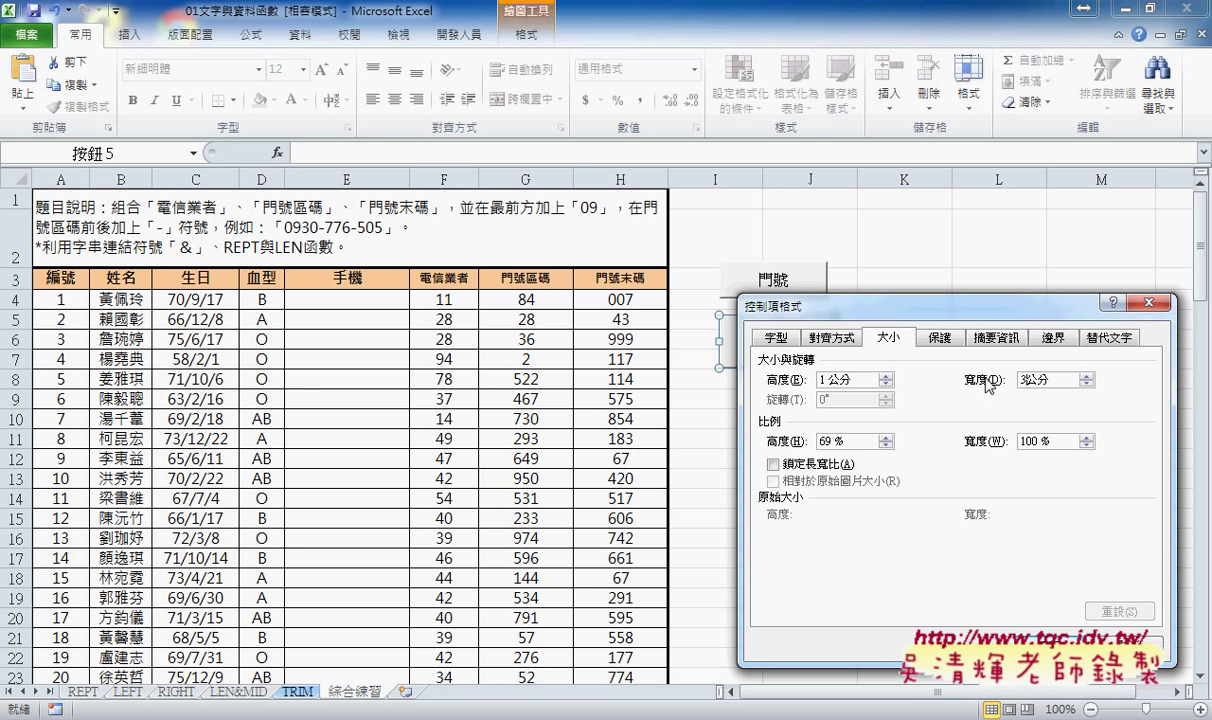
key("Tab")
left_click(1055, 645)
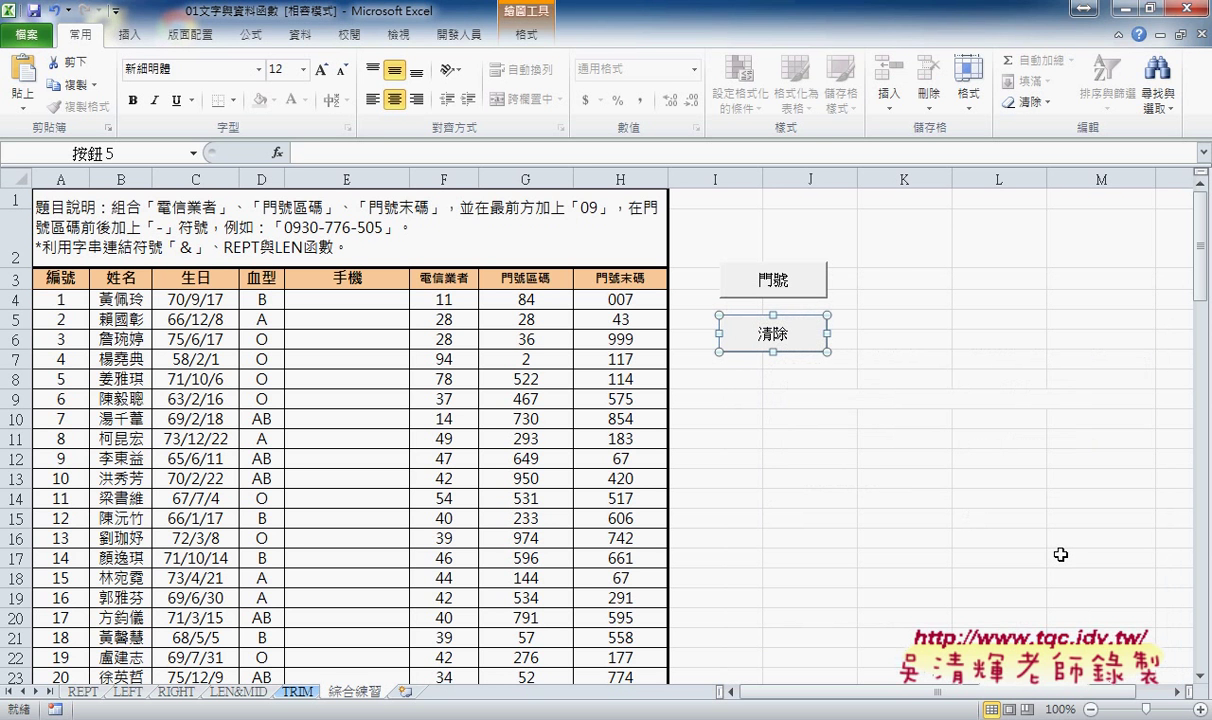
Select both buttons and left-align them with 對齊 > 靠左對齊, leaving L10 active
left_click(790, 288, "ctrl")
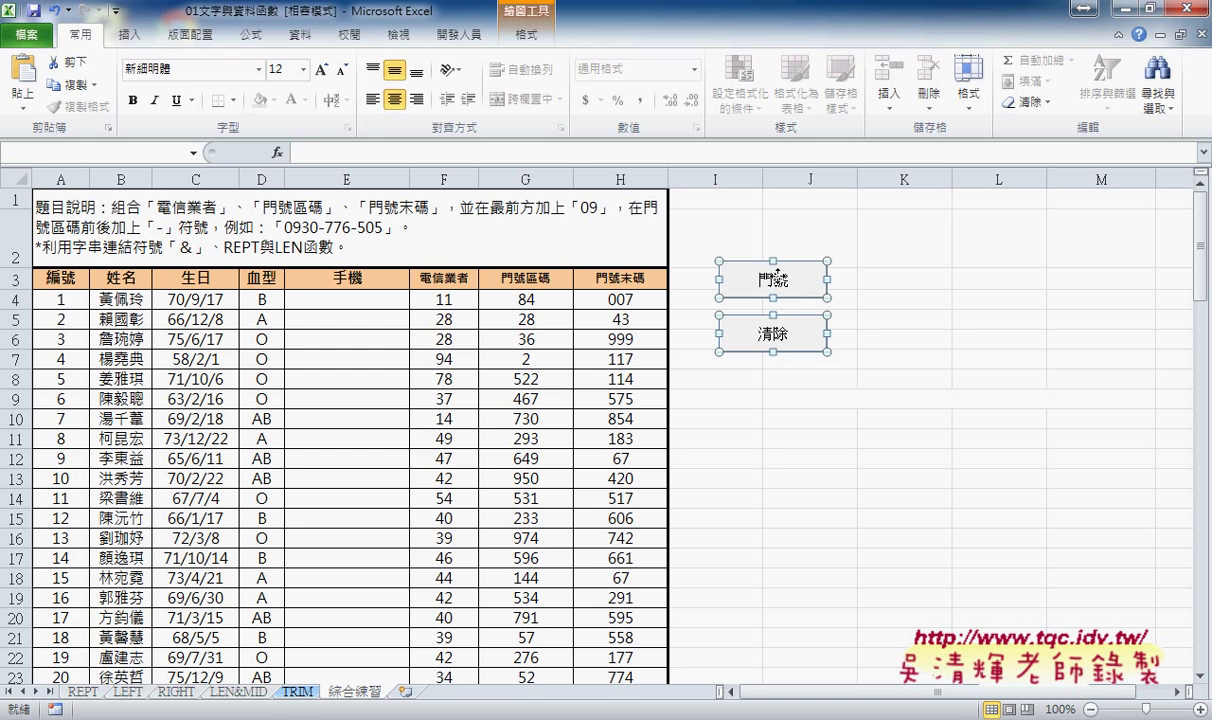
left_click(522, 34)
left_click(862, 61)
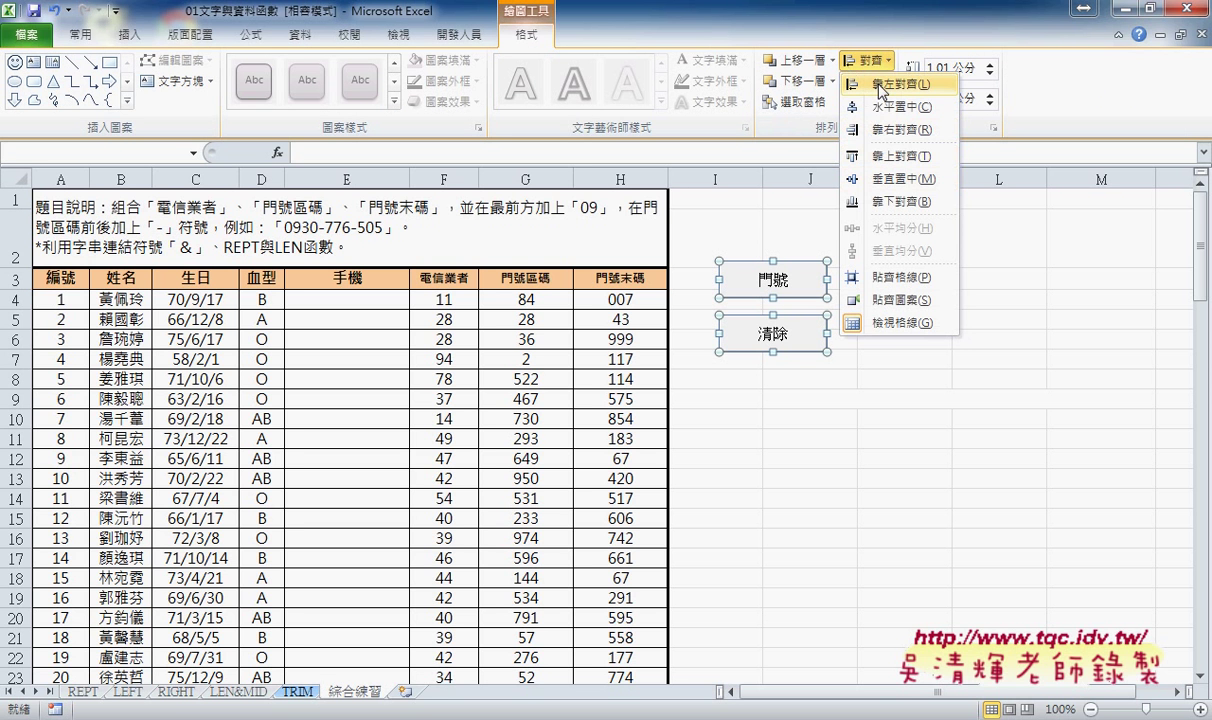
left_click(880, 86)
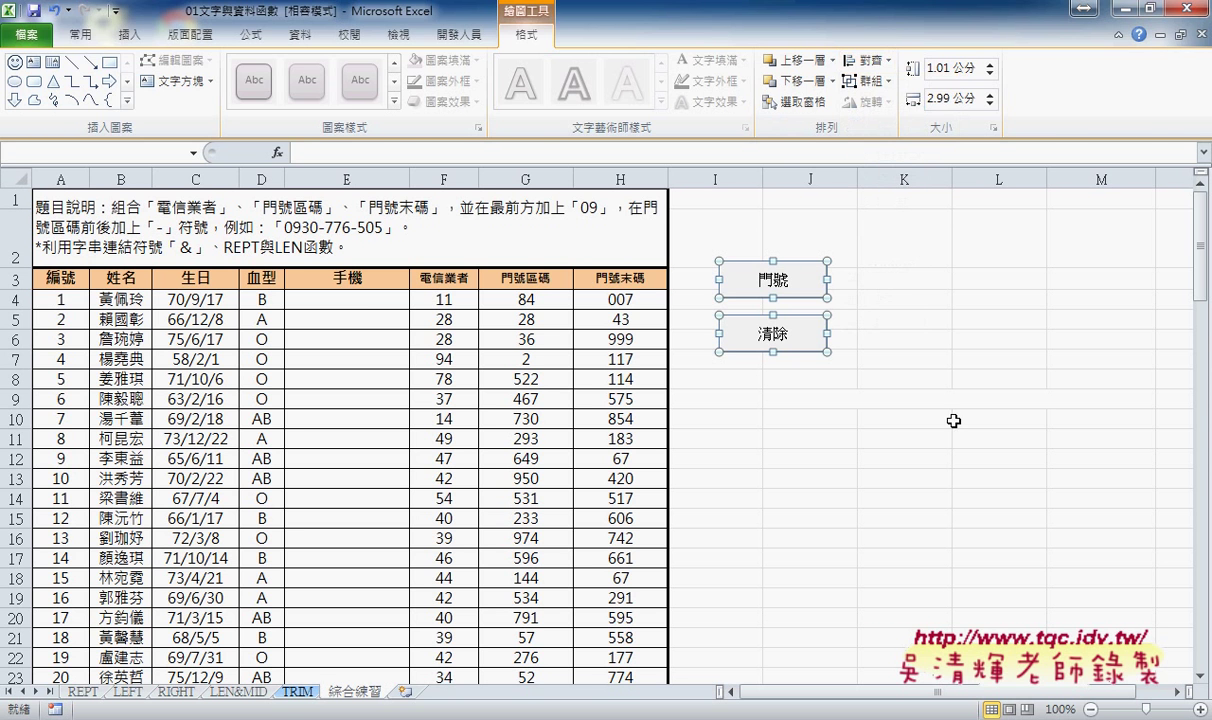
left_click(953, 421)
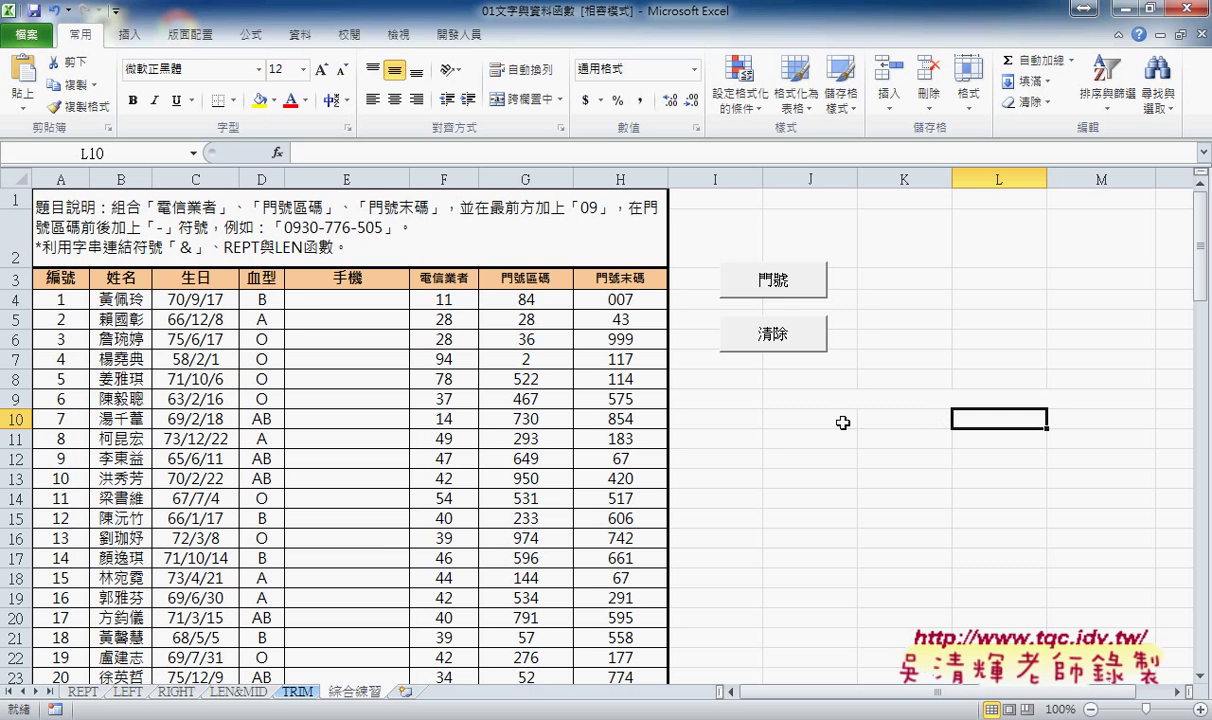
left_click(775, 283)
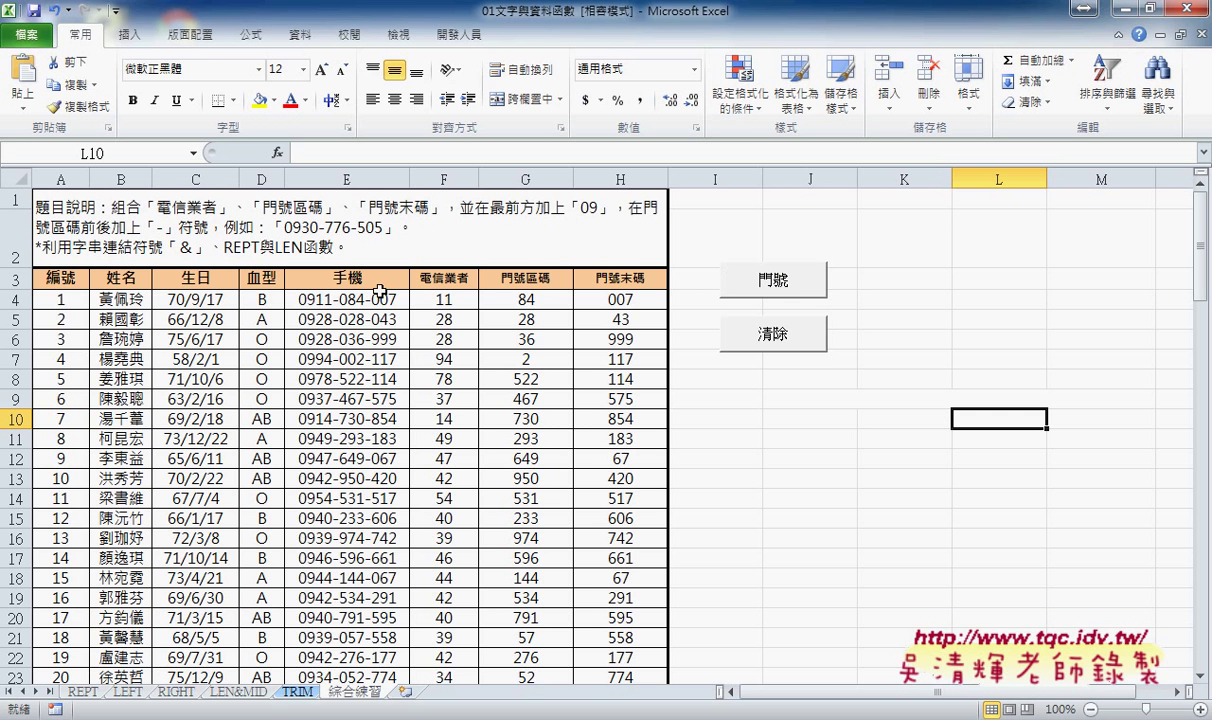
left_click(797, 346)
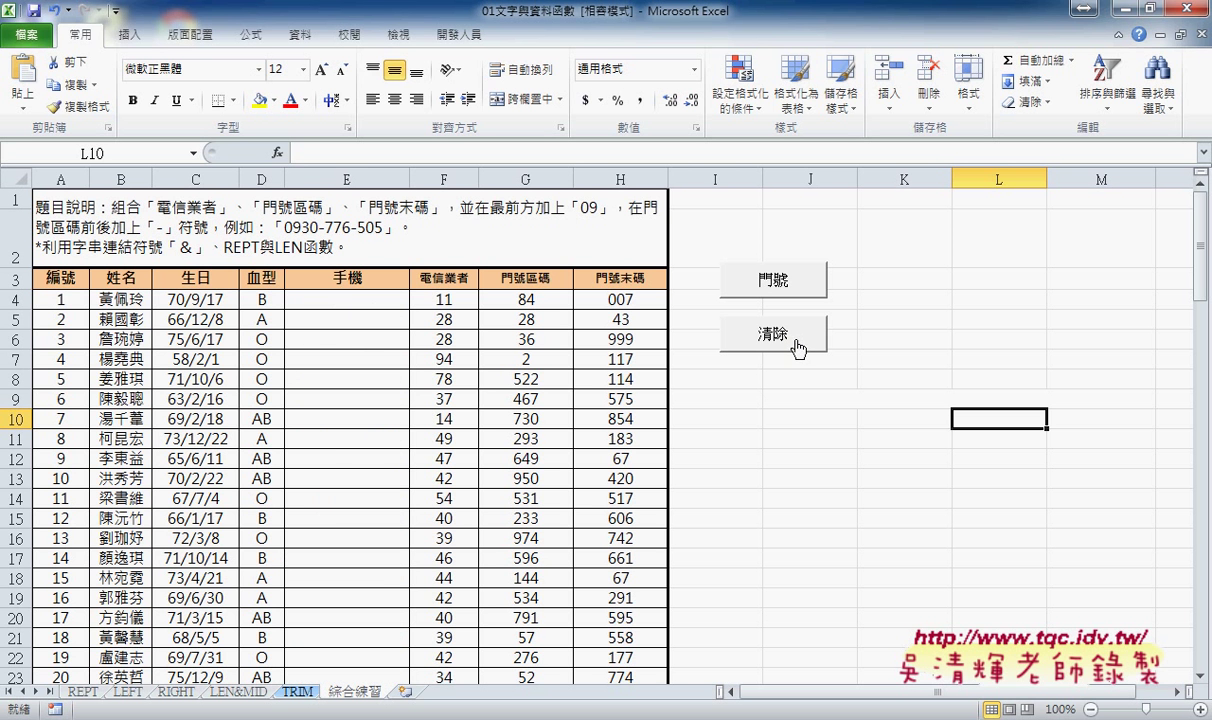
Draw a smiley face shape below the 清除 button and give it a light pink style
left_click(128, 38)
left_click(205, 76)
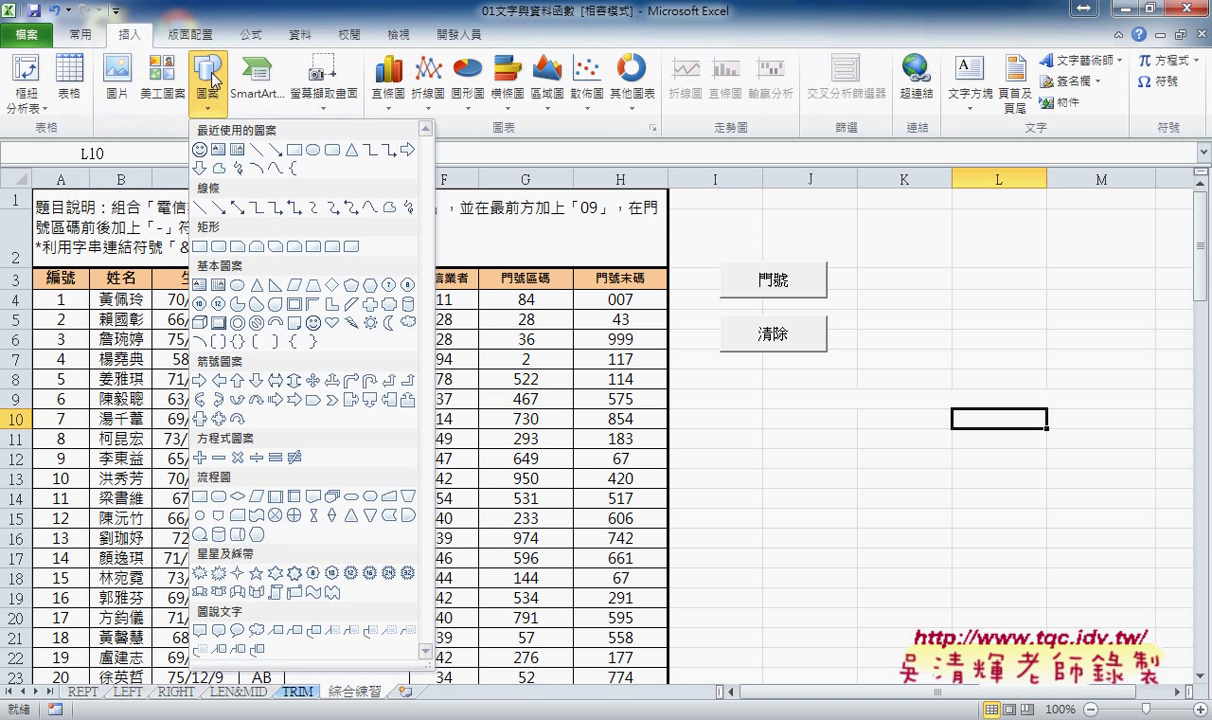
left_click(199, 152)
left_click_drag(770, 383, 825, 437)
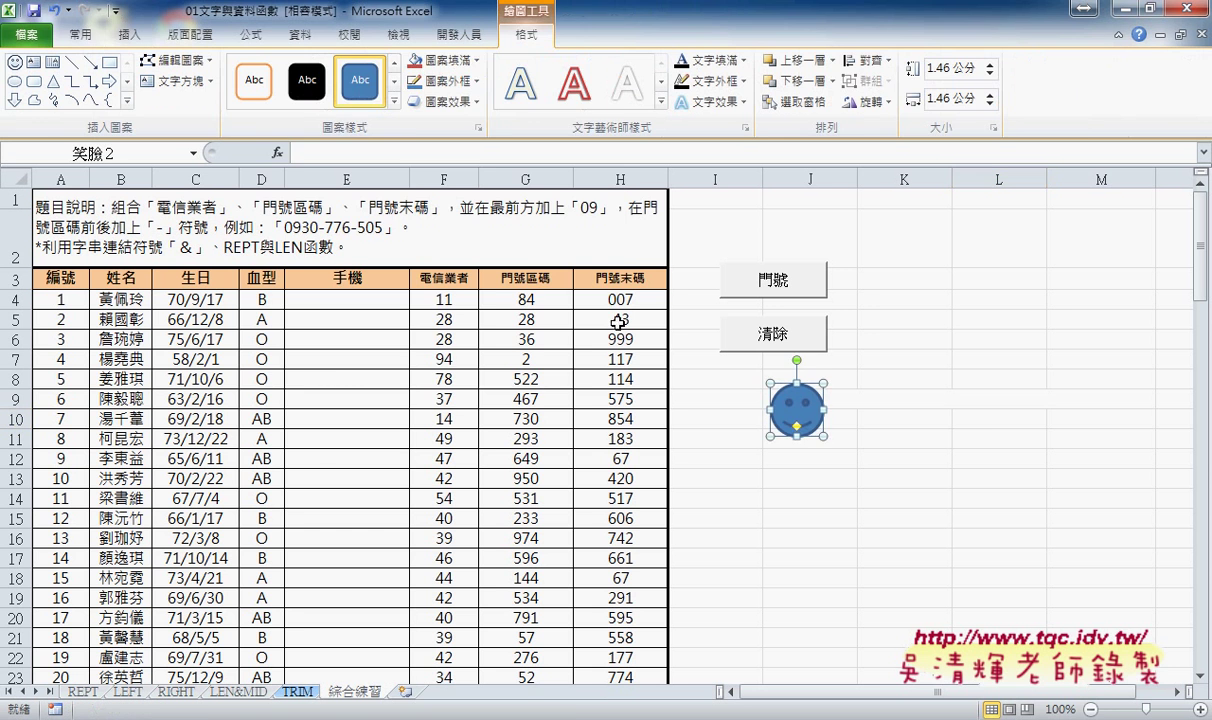
left_click(394, 101)
left_click(350, 238)
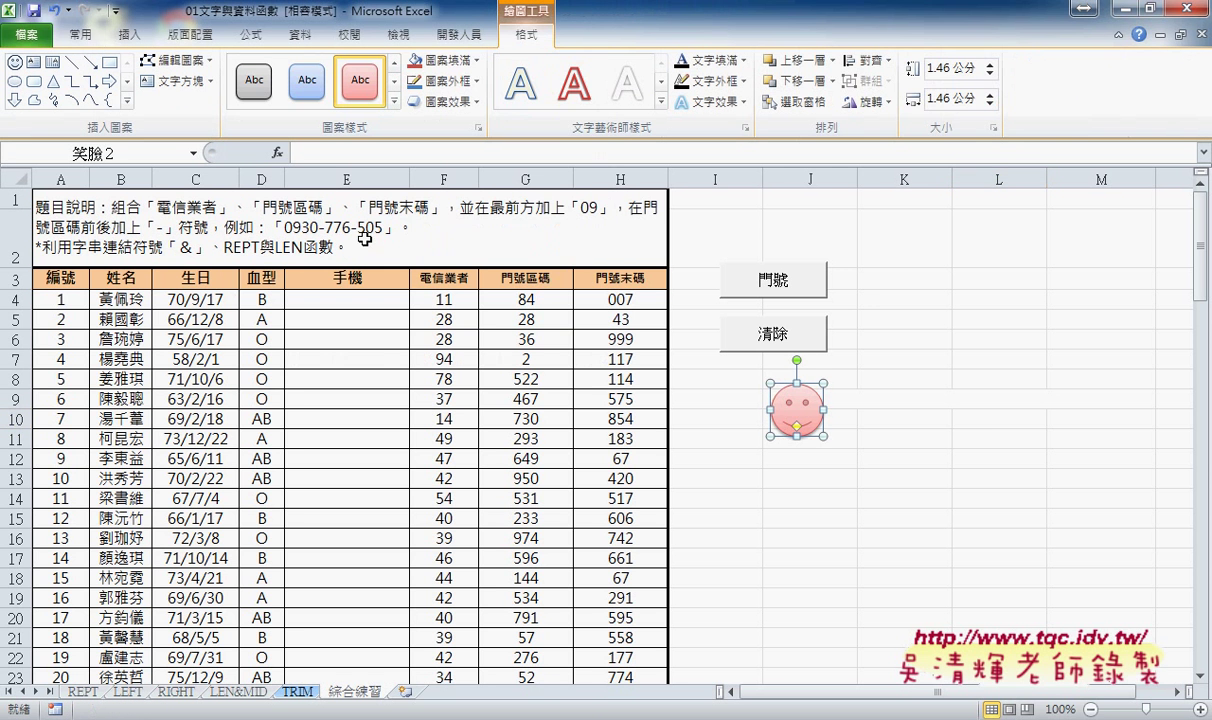
Assign the 門號 macro to the smiley face through 指定巨集
right_click(808, 408)
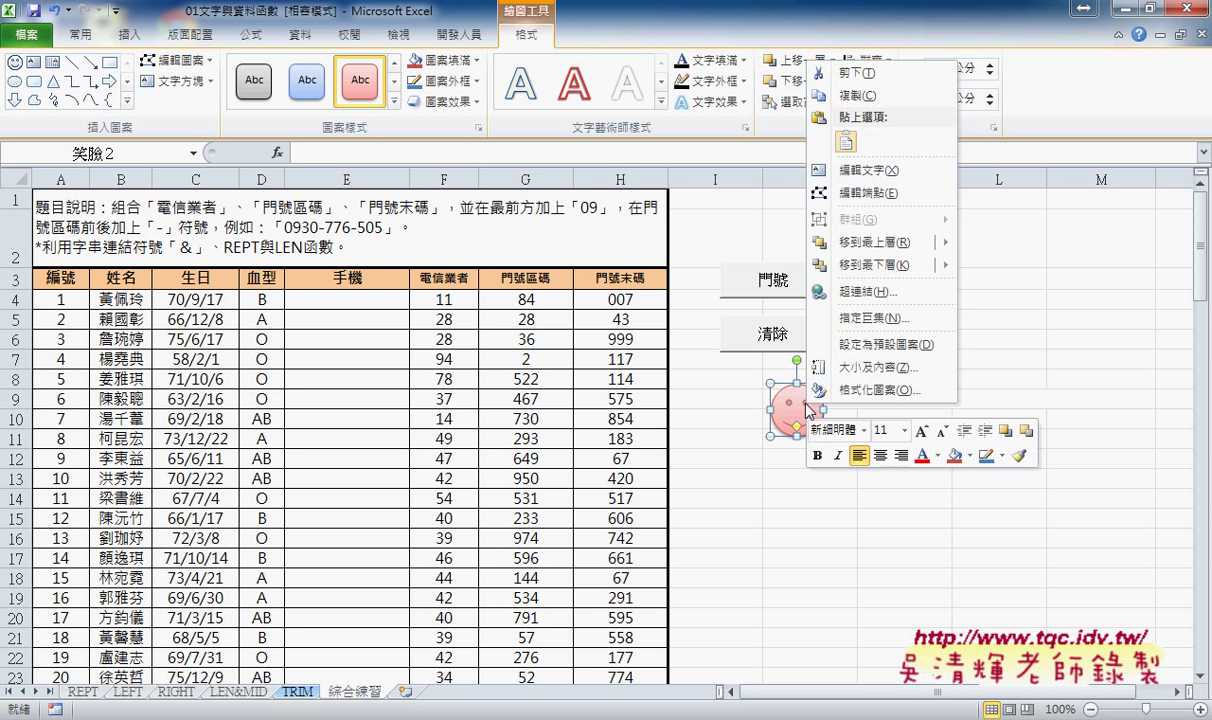
left_click(866, 317)
left_click(692, 222)
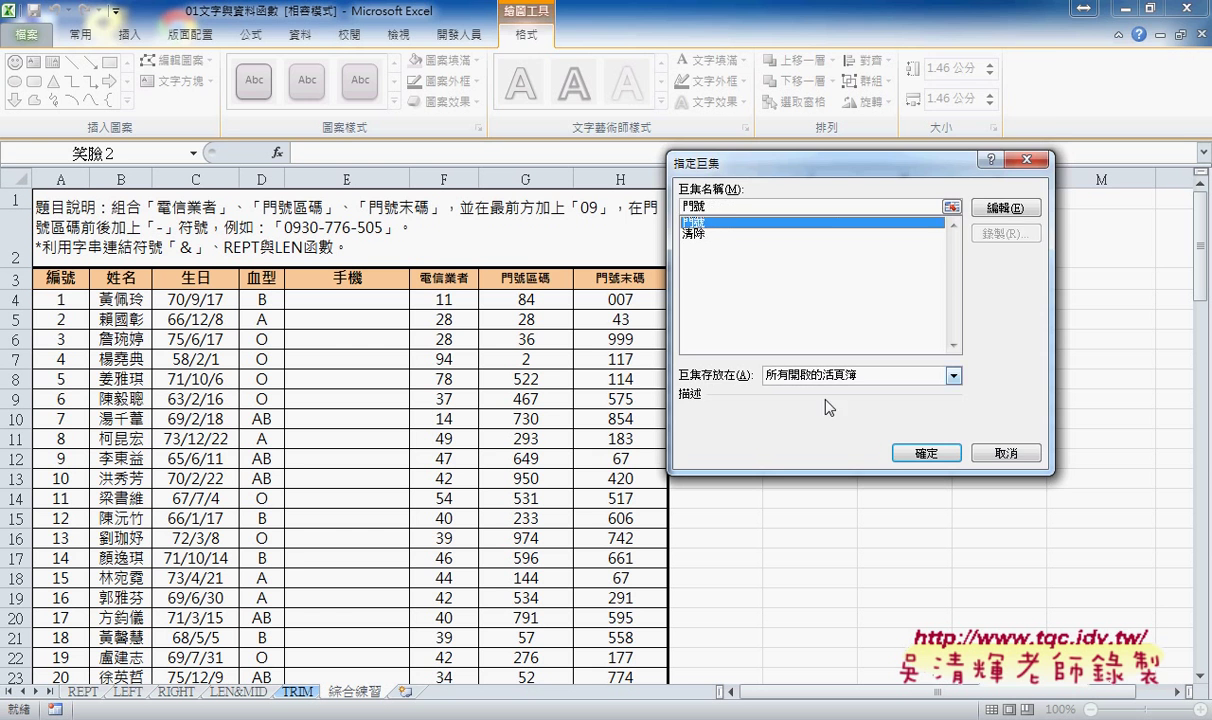
left_click(926, 453)
left_click(148, 38)
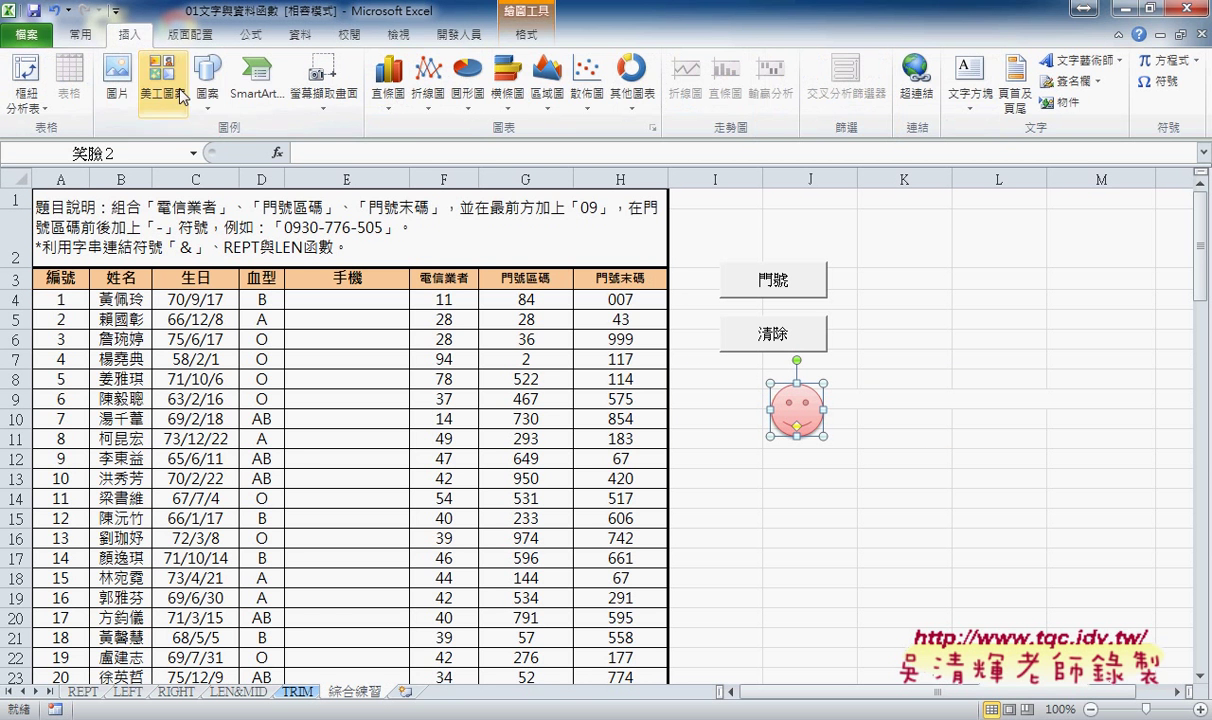
Draw a multiply-sign X shape below the smiley and give it a pale green style
left_click(207, 85)
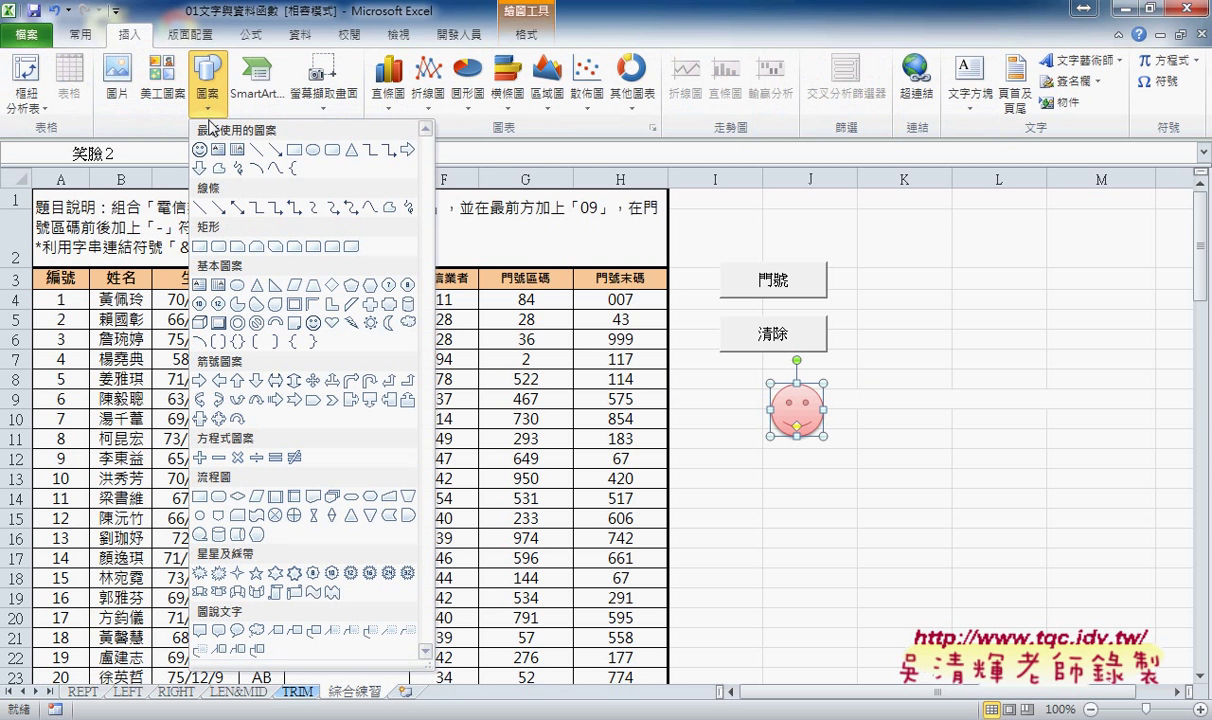
left_click(238, 459)
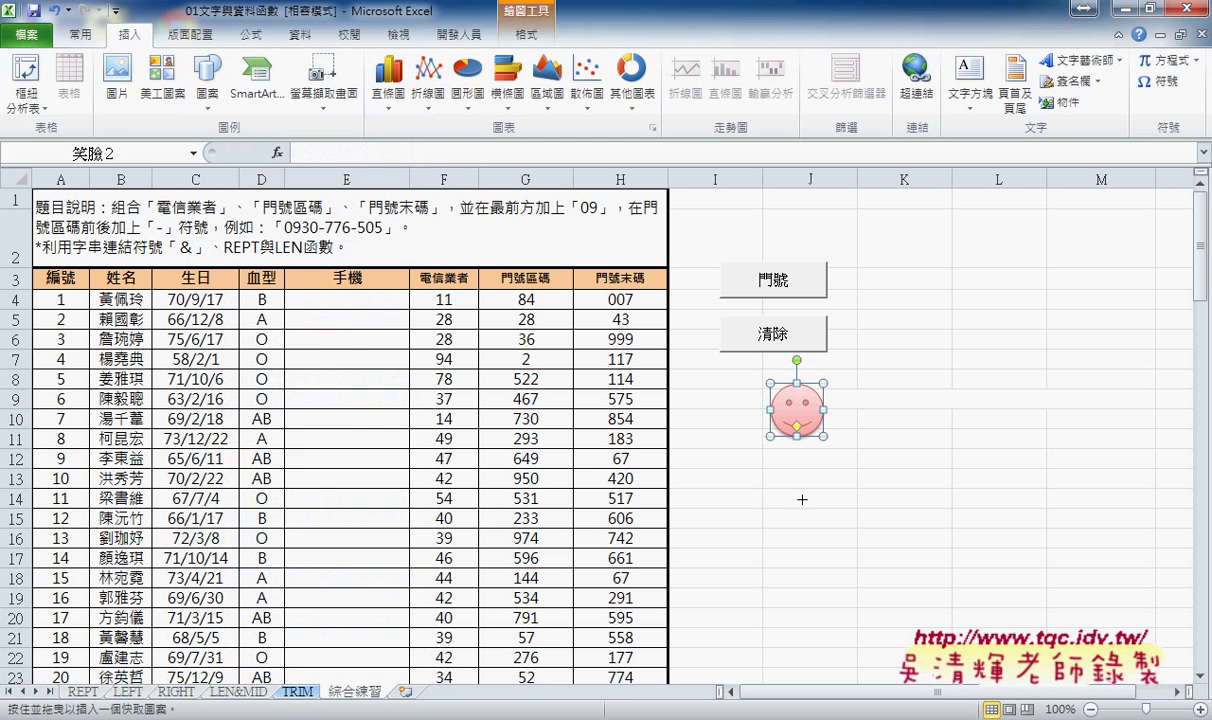
left_click_drag(758, 453, 840, 516)
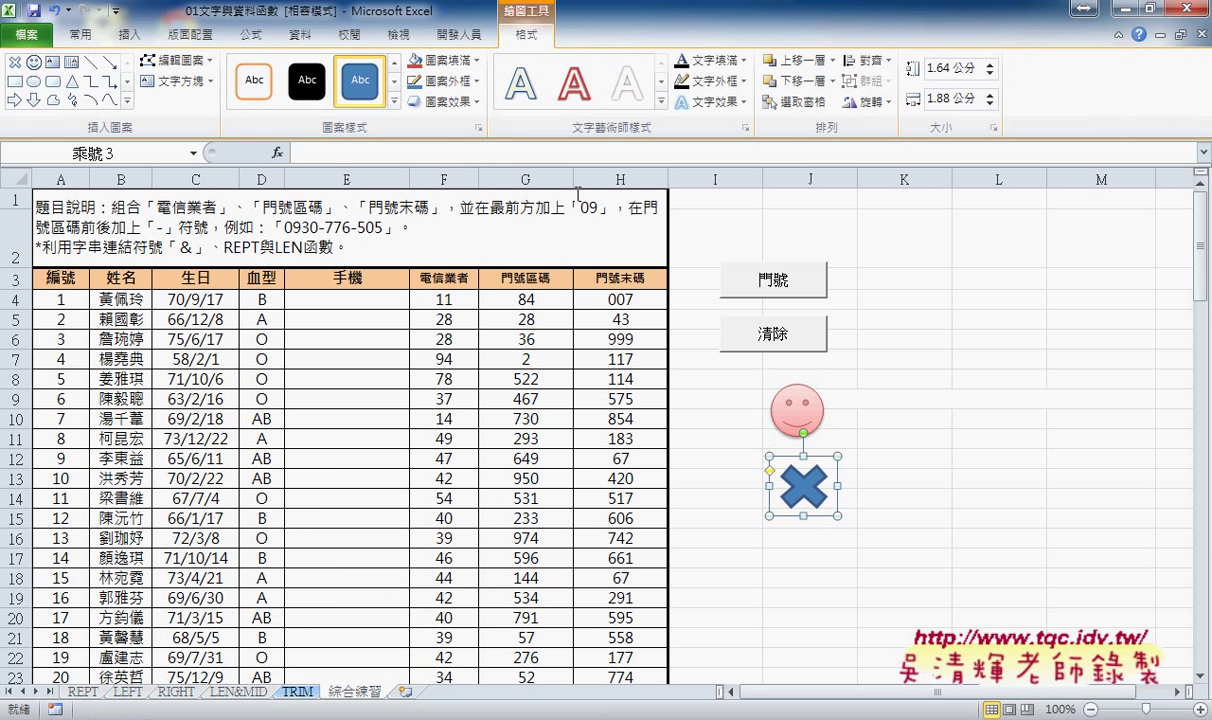
left_click(395, 101)
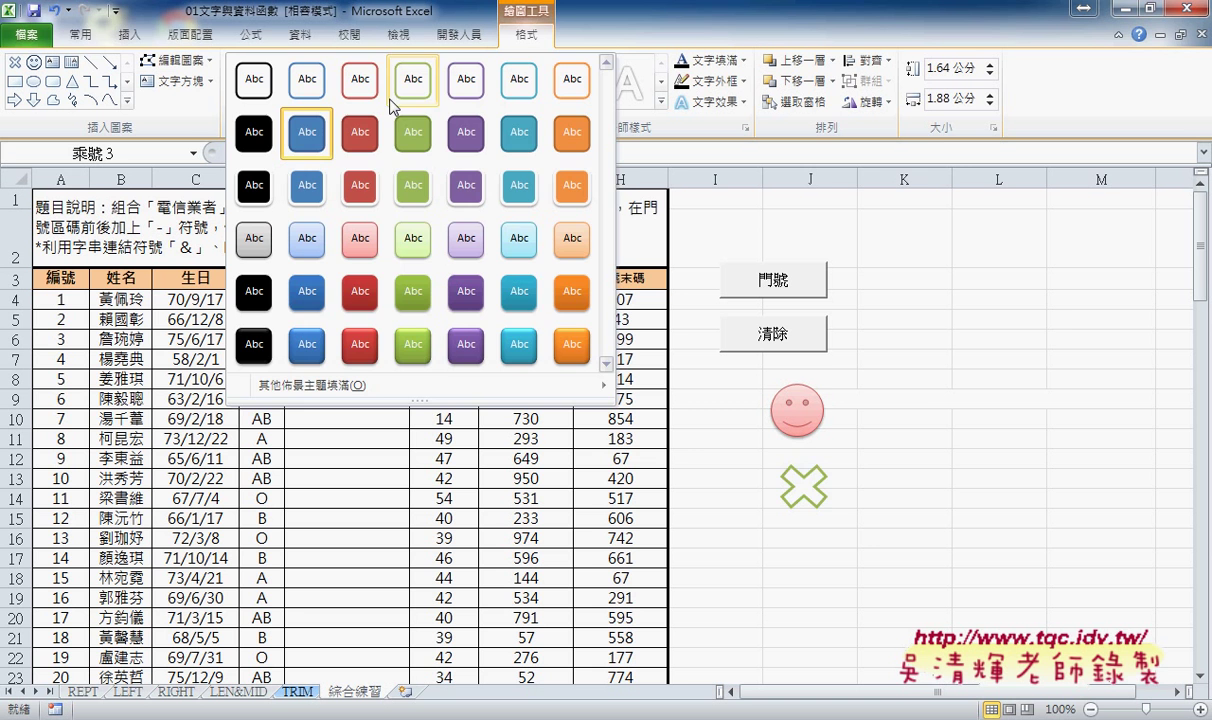
left_click(418, 252)
Assign the 清除 macro to the X shape
right_click(793, 489)
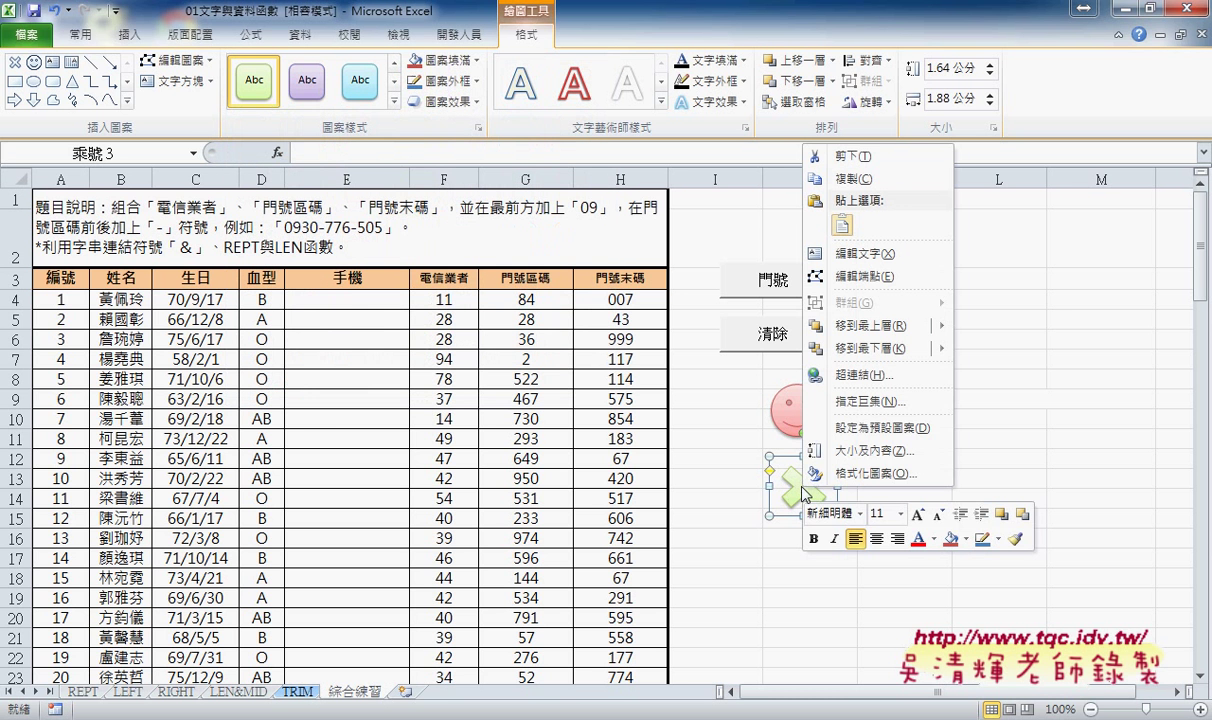
left_click(884, 403)
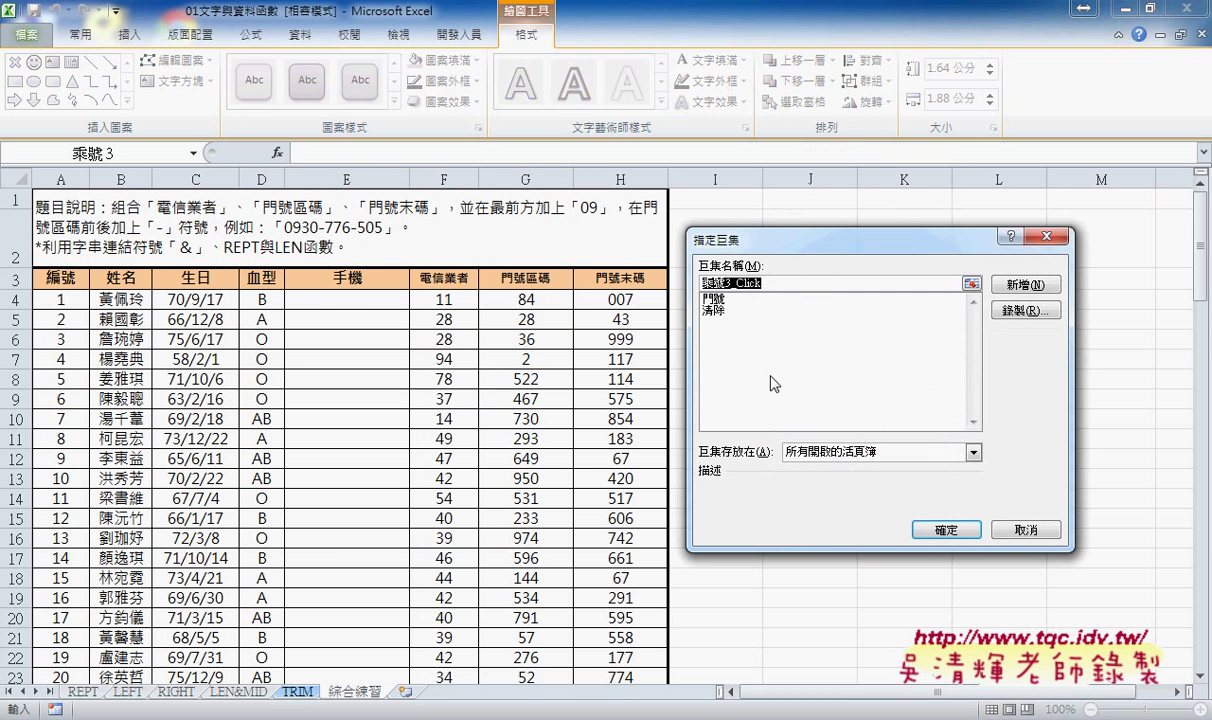
left_click(710, 311)
left_click(957, 529)
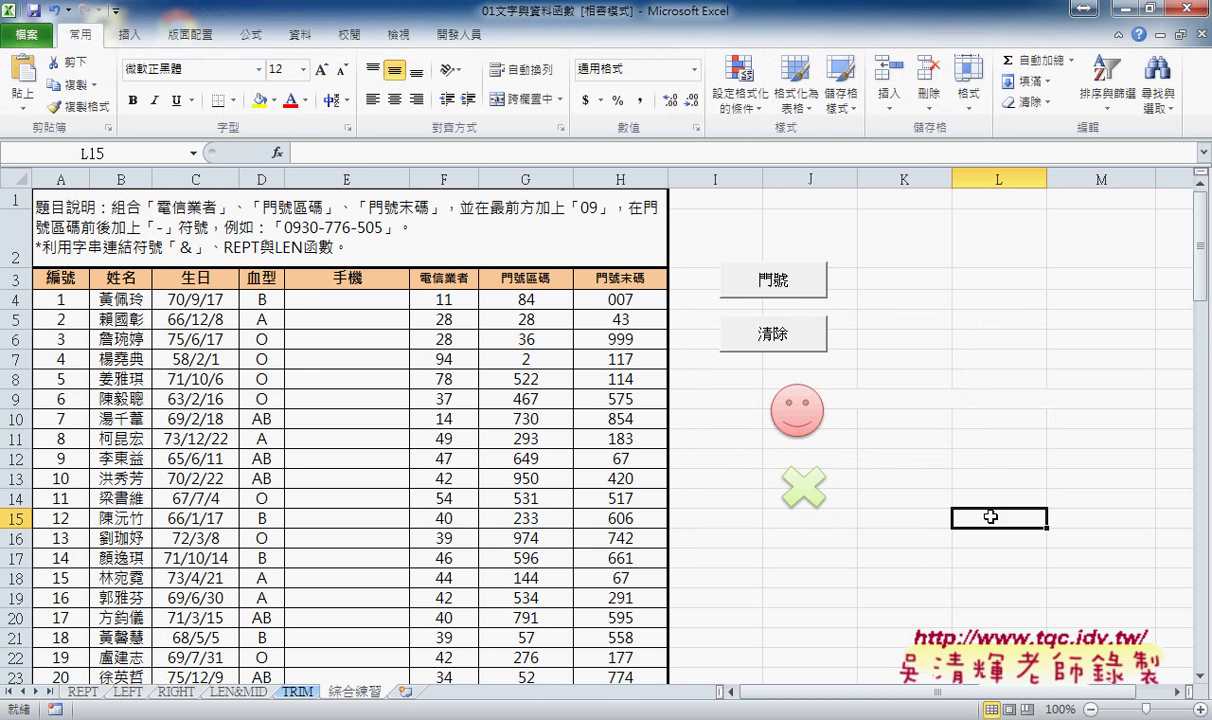
left_click(810, 421)
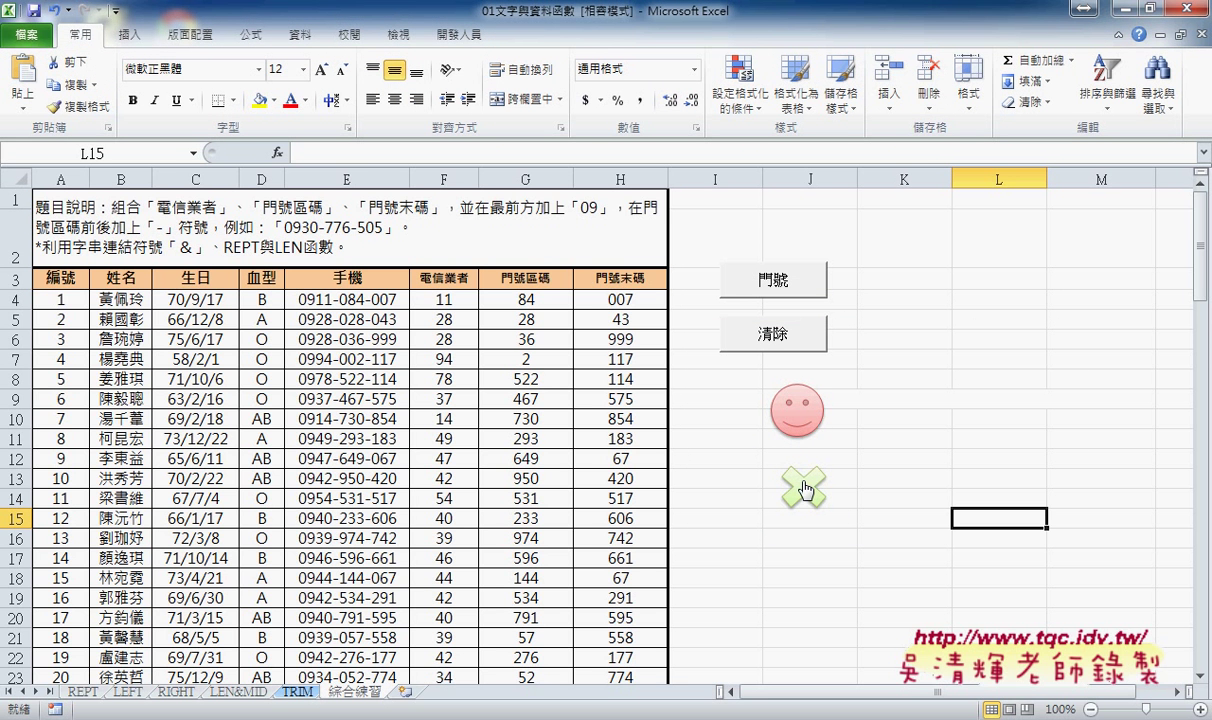
left_click(800, 486)
left_click(810, 425)
left_click(785, 476)
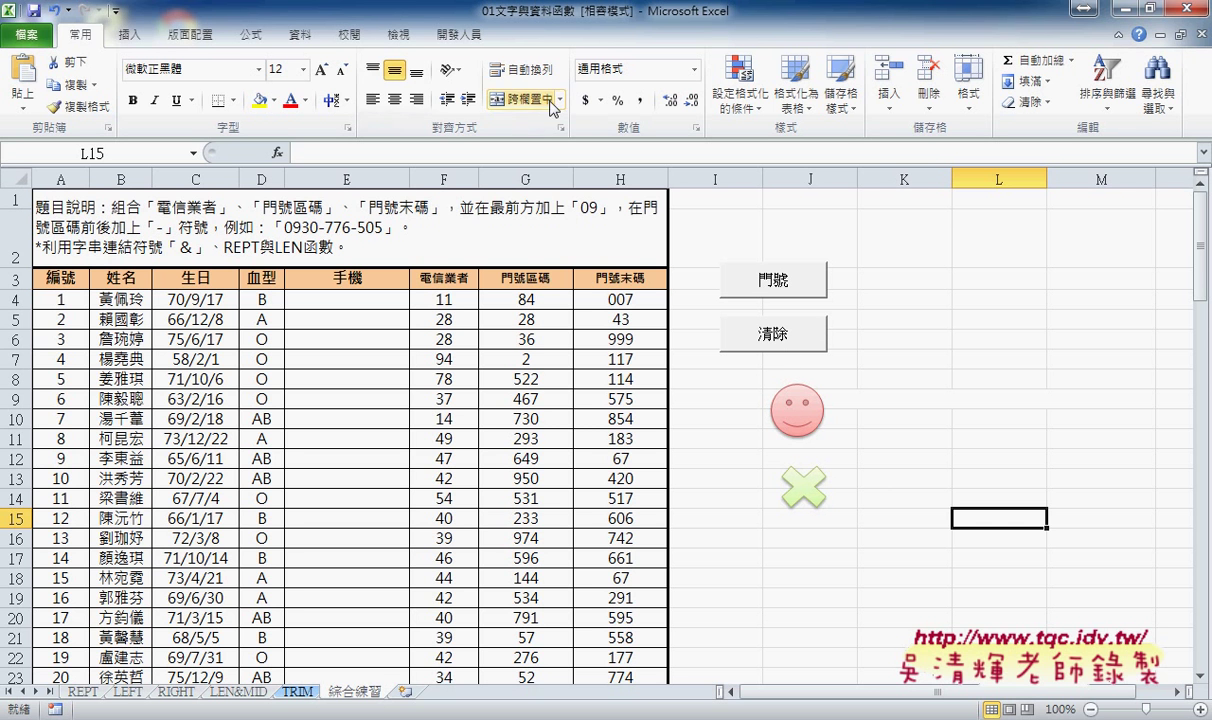
left_click(131, 40)
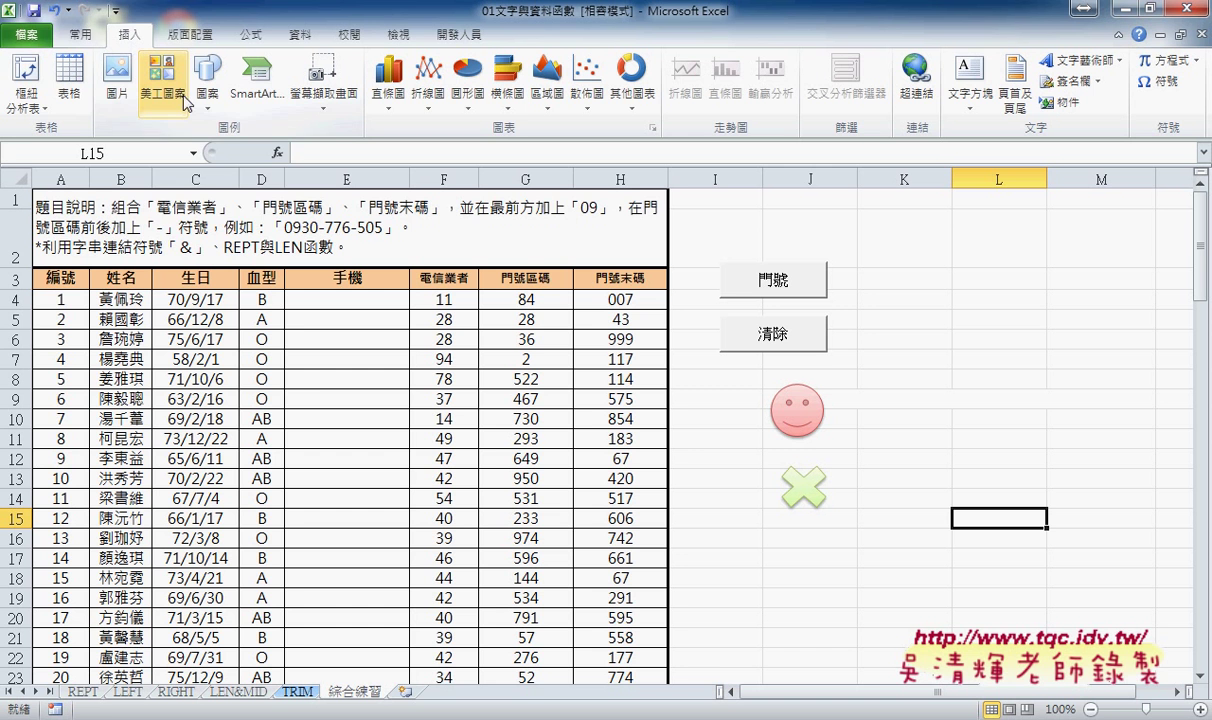